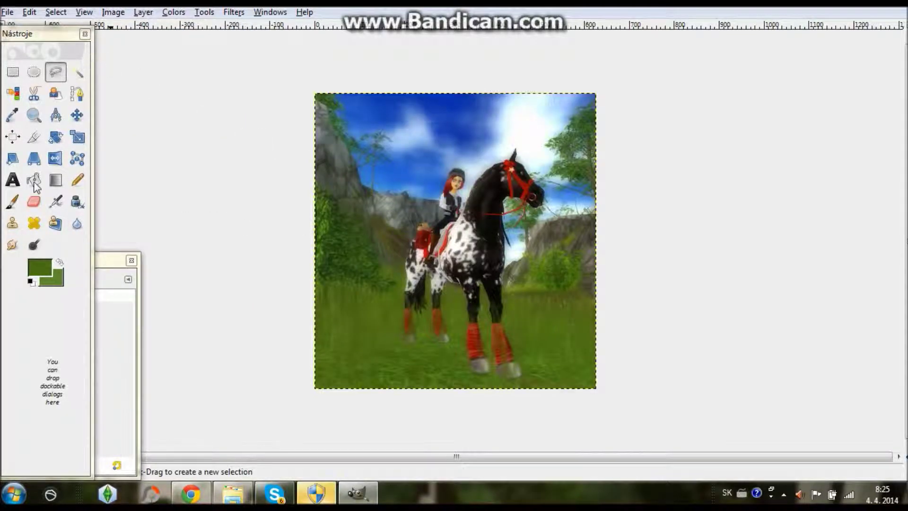
Zoom in three times on the horse's head and place the first Free Select point at the jaw.
left_click(33, 115)
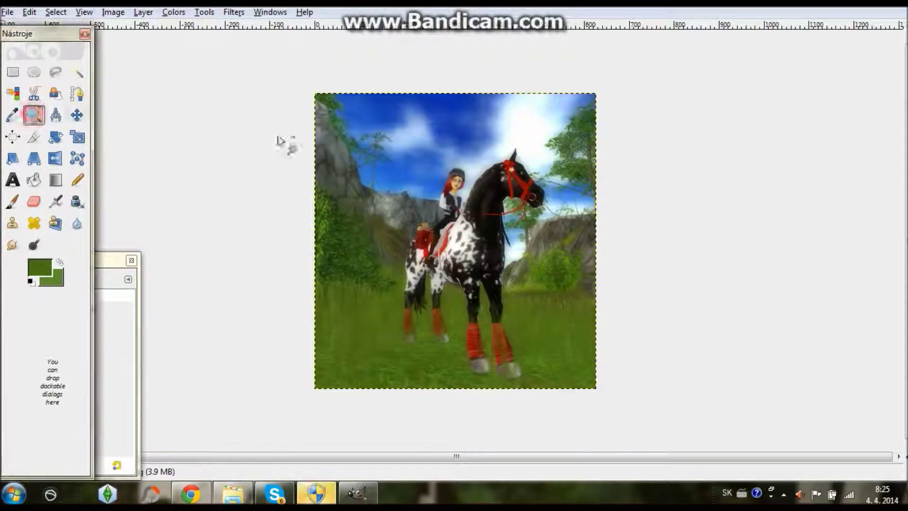
left_click(517, 191)
left_click(519, 181)
left_click(490, 179)
left_click(56, 72)
left_click(458, 249)
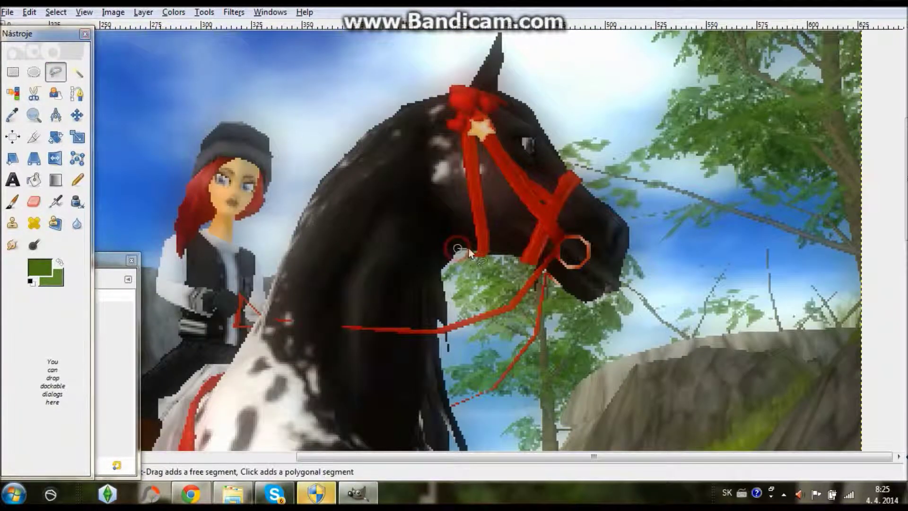
Trace outline points along the horse's jaw to the chin.
left_click(475, 256)
left_click(485, 256)
left_click(494, 256)
left_click(515, 256)
left_click(525, 263)
left_click(536, 264)
left_click(541, 268)
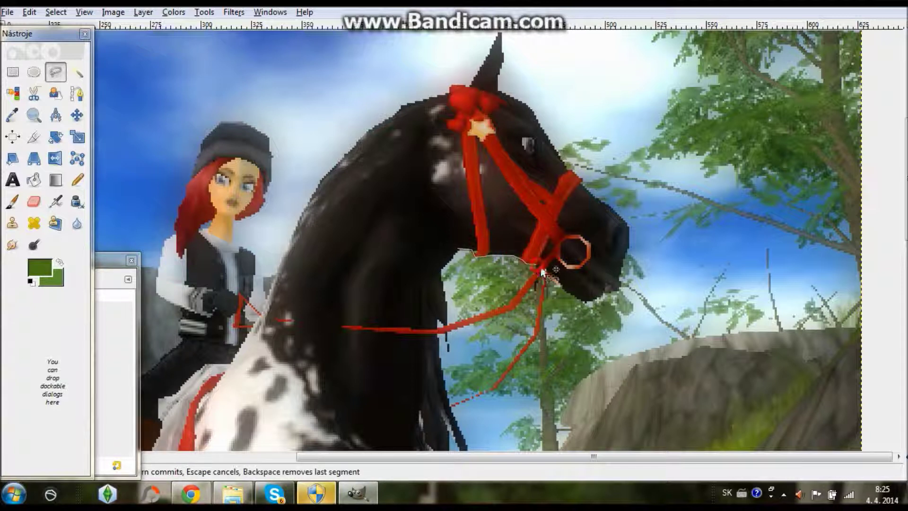
left_click(562, 288)
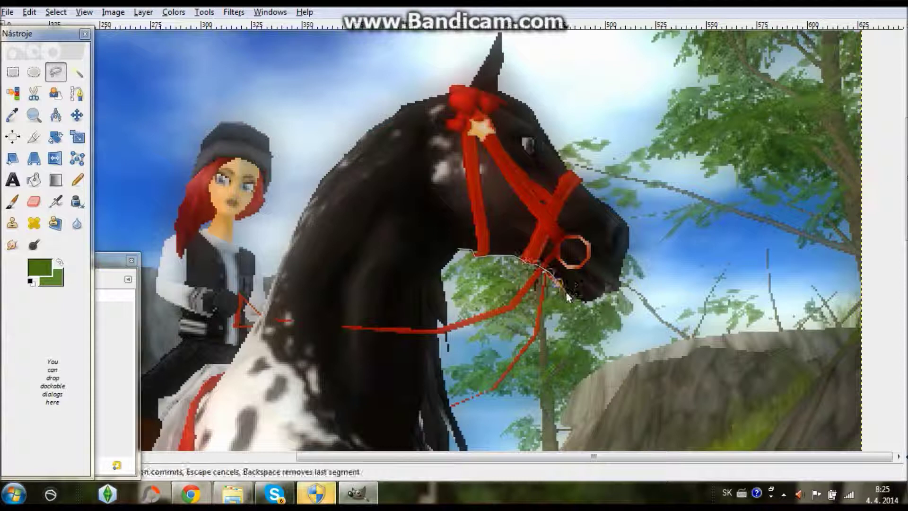
left_click(598, 298)
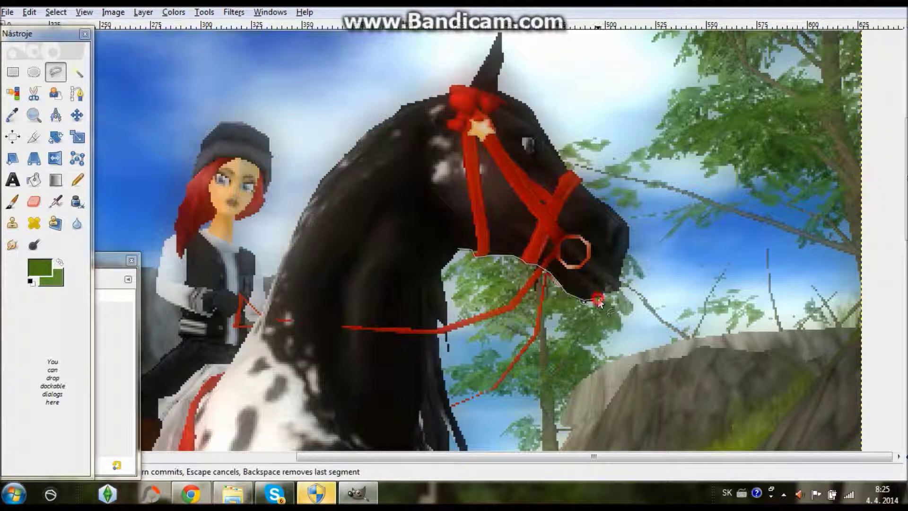
Continue the outline up the muzzle, over the nose and along the face to the forehead.
left_click(620, 276)
left_click(627, 252)
left_click(629, 235)
left_click(629, 235)
left_click(582, 181)
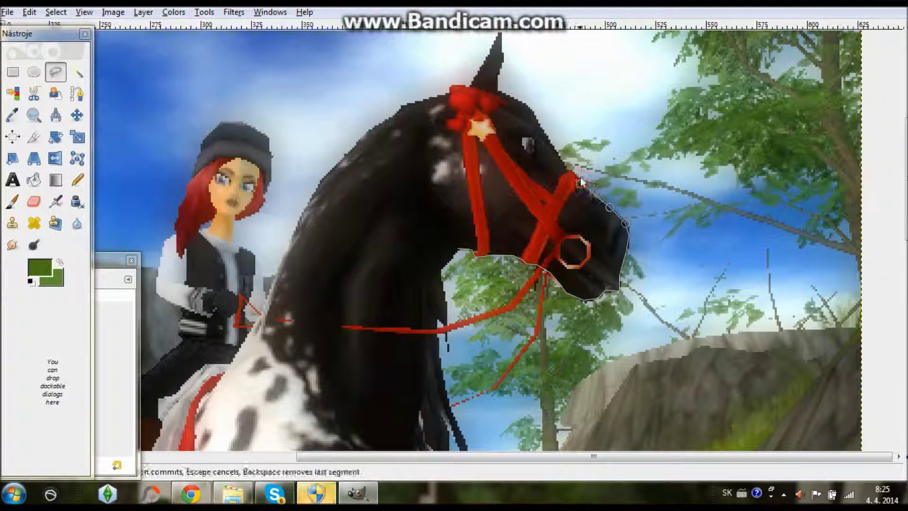
left_click(566, 166)
left_click(561, 150)
left_click(548, 126)
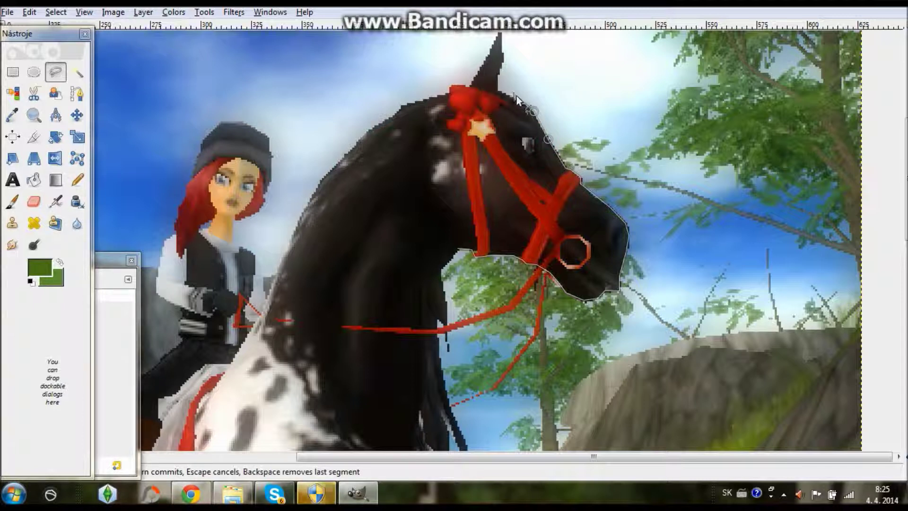
Trace the outline up and around the ear to the forelock.
left_click(519, 100)
left_click(499, 91)
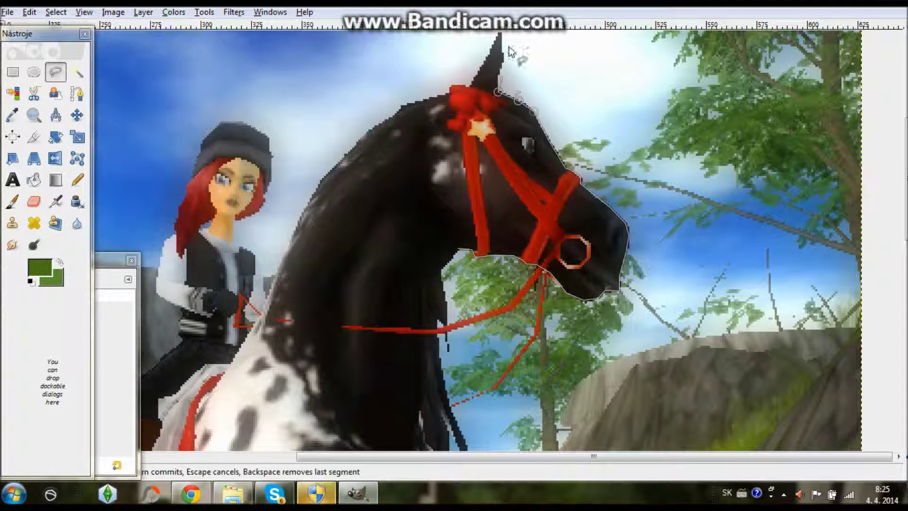
left_click(502, 75)
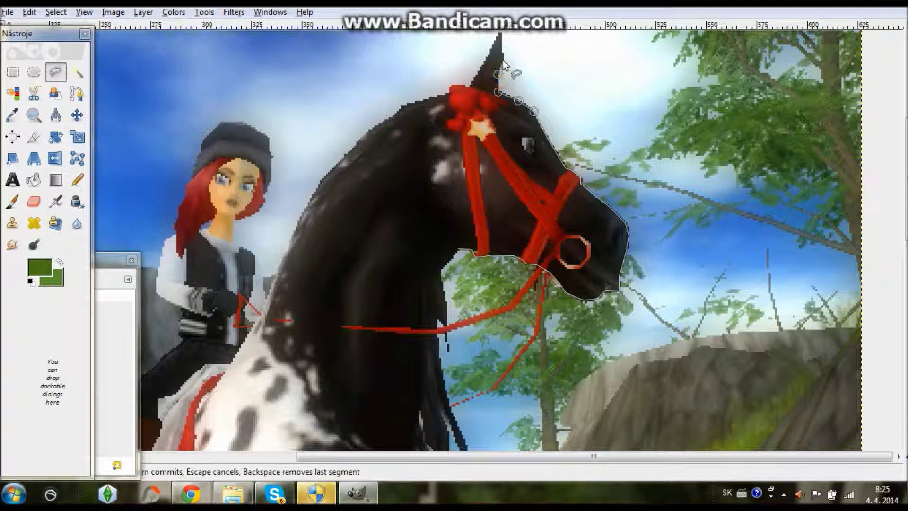
left_click(503, 60)
left_click(500, 34)
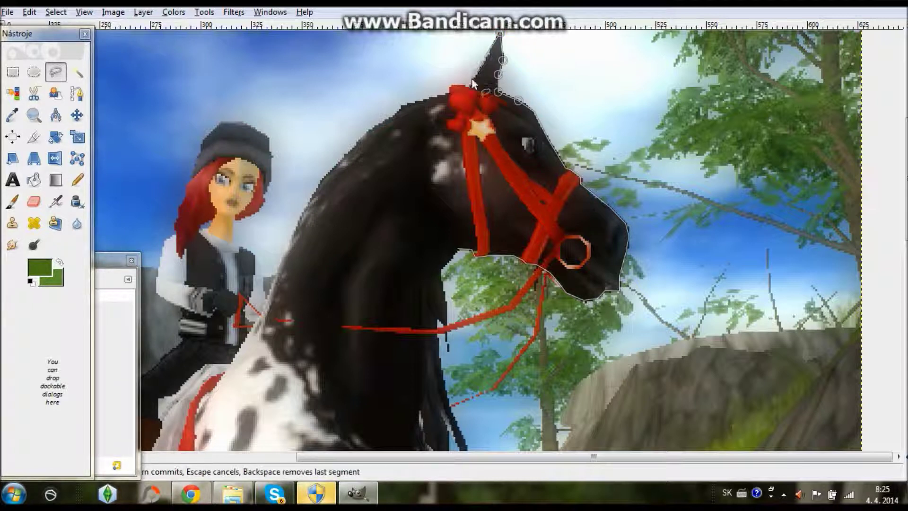
left_click(481, 67)
left_click(471, 85)
left_click(455, 86)
left_click(448, 89)
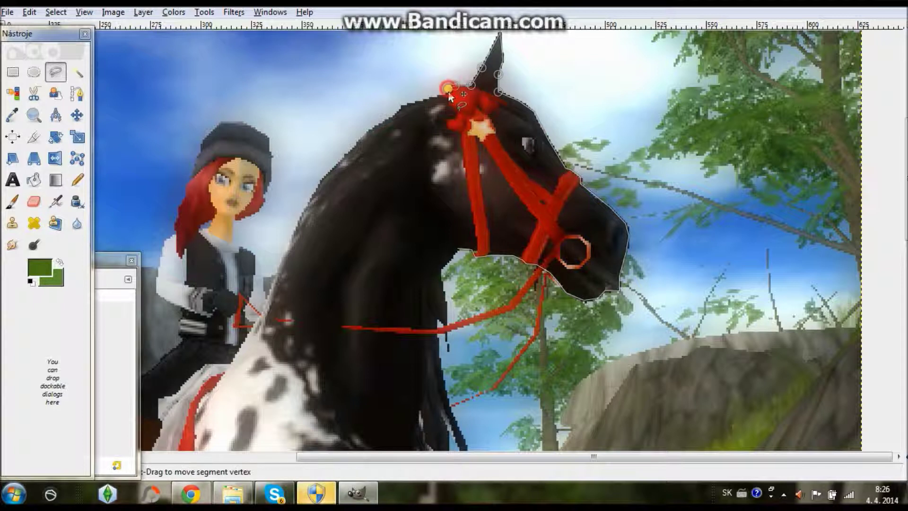
Extend the outline down the mane and neck, removing a wrong point and adjusting vertices.
left_click(403, 105)
left_click(376, 124)
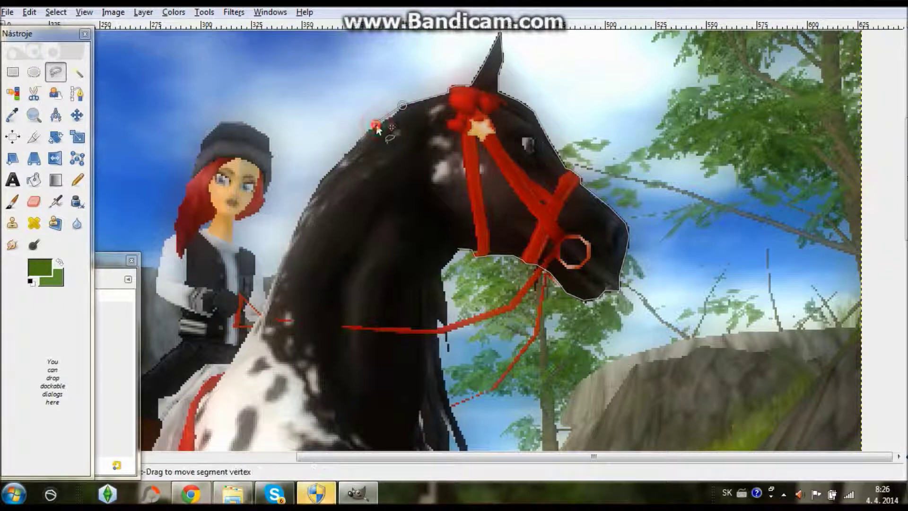
left_click(358, 141)
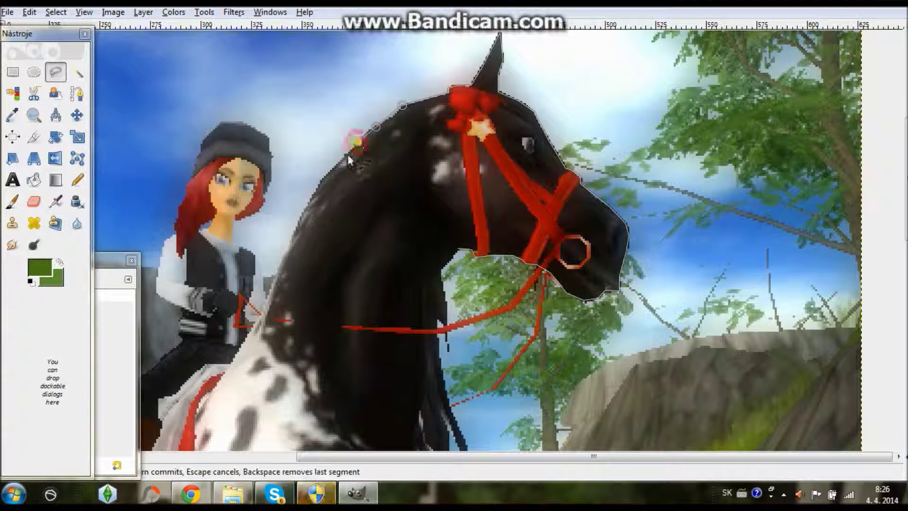
left_click(336, 165)
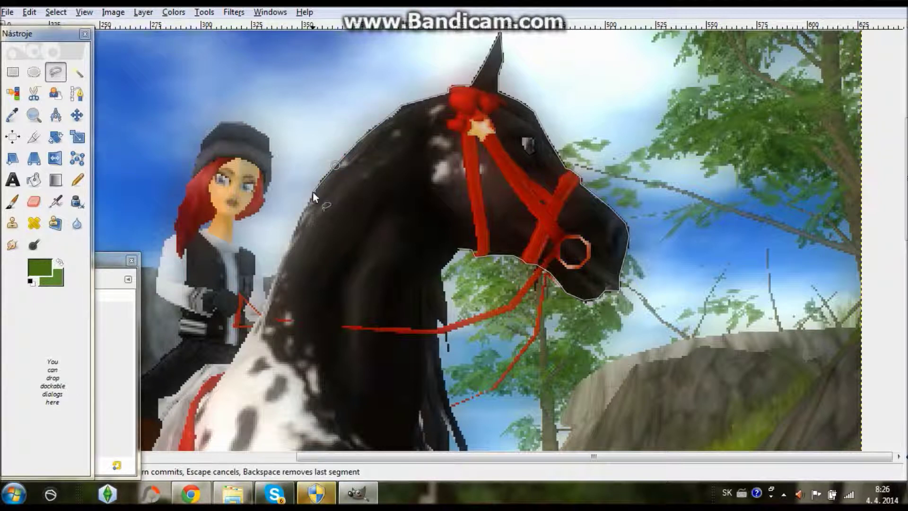
key("BackSpace")
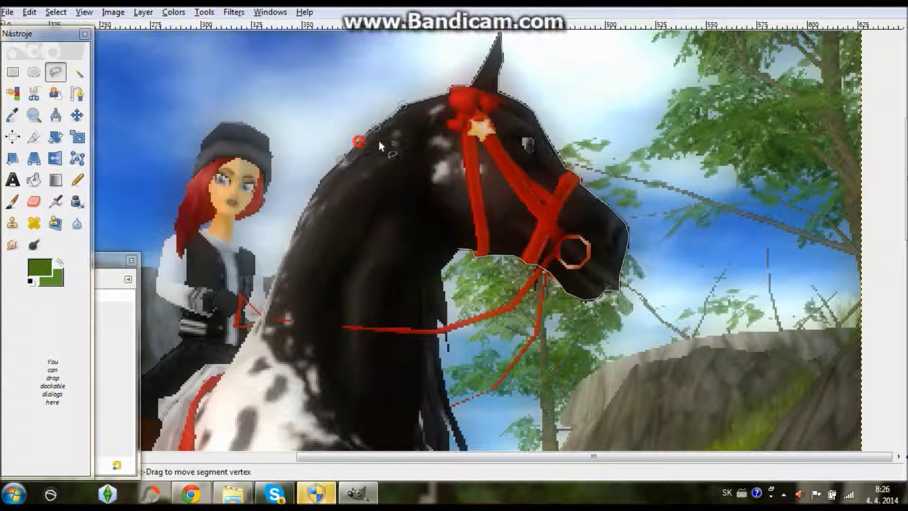
left_click(405, 141)
left_click_drag(342, 161, 448, 221)
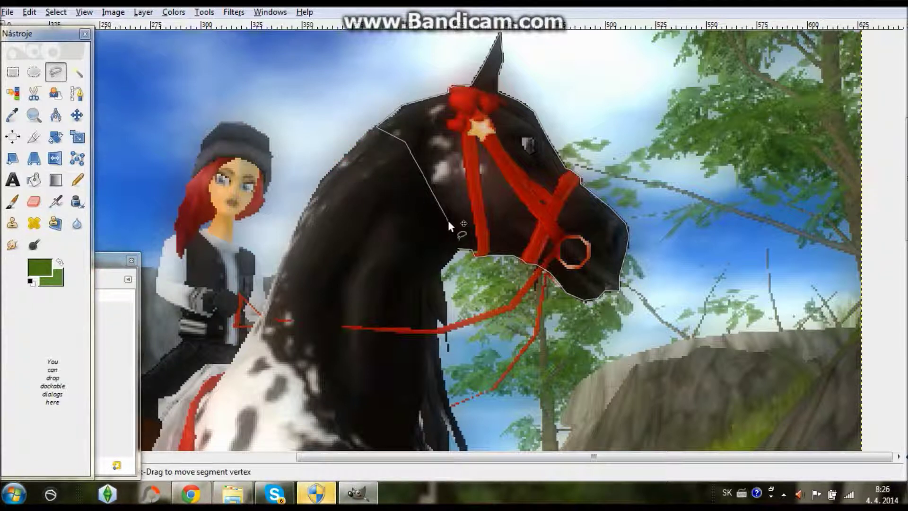
left_click_drag(377, 126, 388, 125)
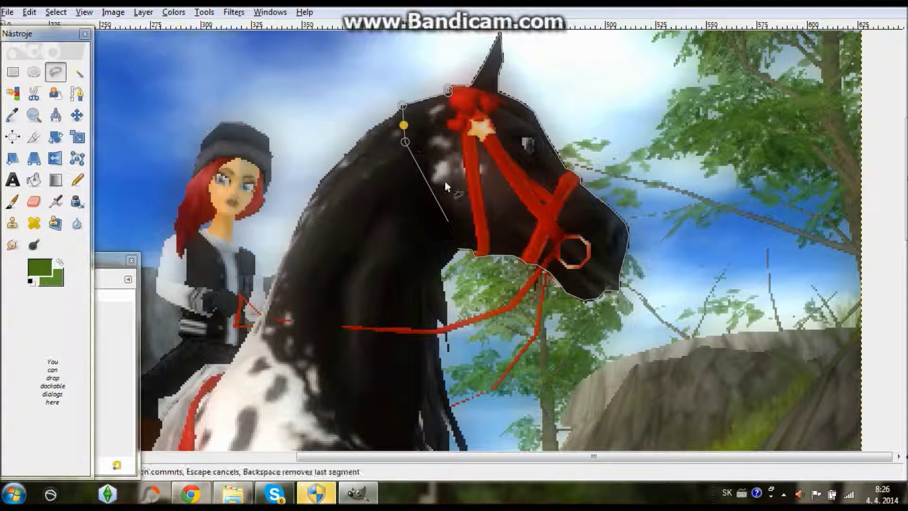
Close the head selection, rotate it about -50 degrees, and shift it up and left.
left_click(457, 252)
left_click(55, 141)
key("Tab")
left_click_drag(498, 186, 492, 237)
left_click(208, 361)
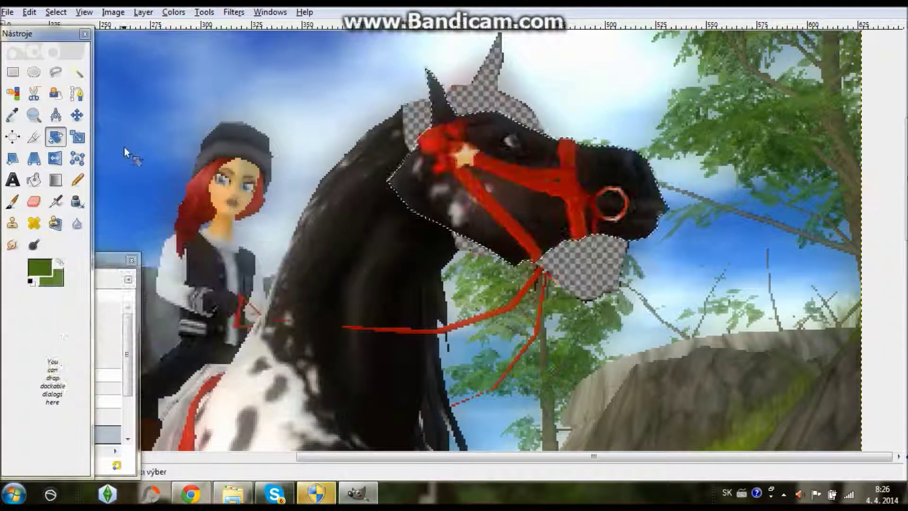
left_click(76, 115)
mouse_move(491, 190)
left_mouse_down()
mouse_move(471, 183)
mouse_move(455, 206)
mouse_move(495, 200)
left_mouse_up()
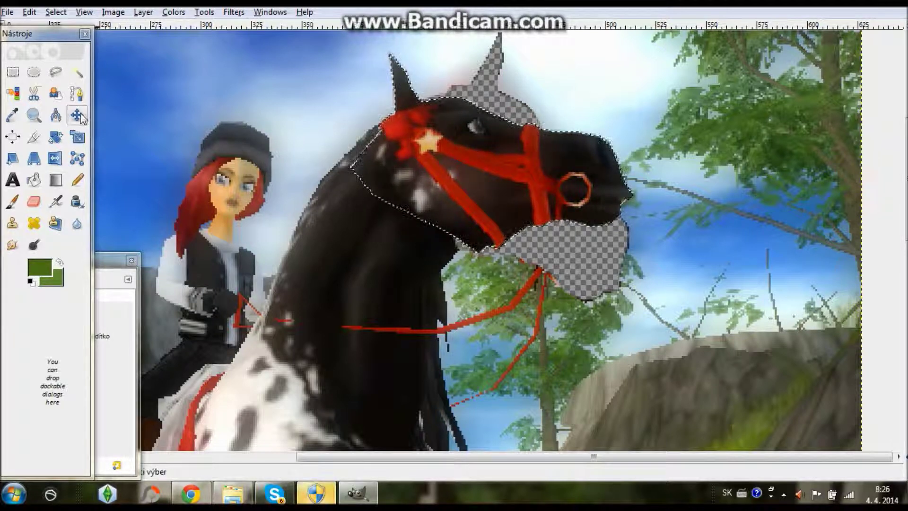
Rotate the head back about 15 degrees and nudge it down and right.
left_click(44, 138)
left_click_drag(532, 177, 530, 195)
left_click(208, 367)
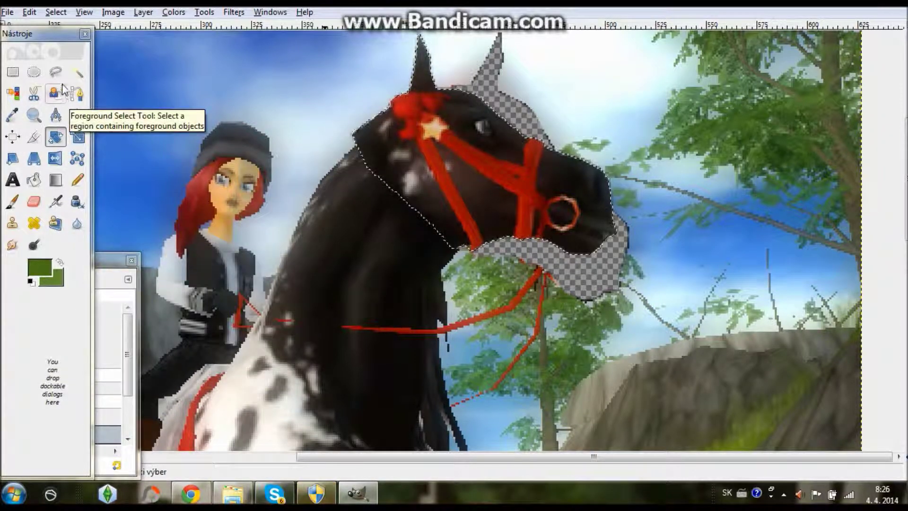
left_click(78, 115)
left_click_drag(456, 171, 463, 172)
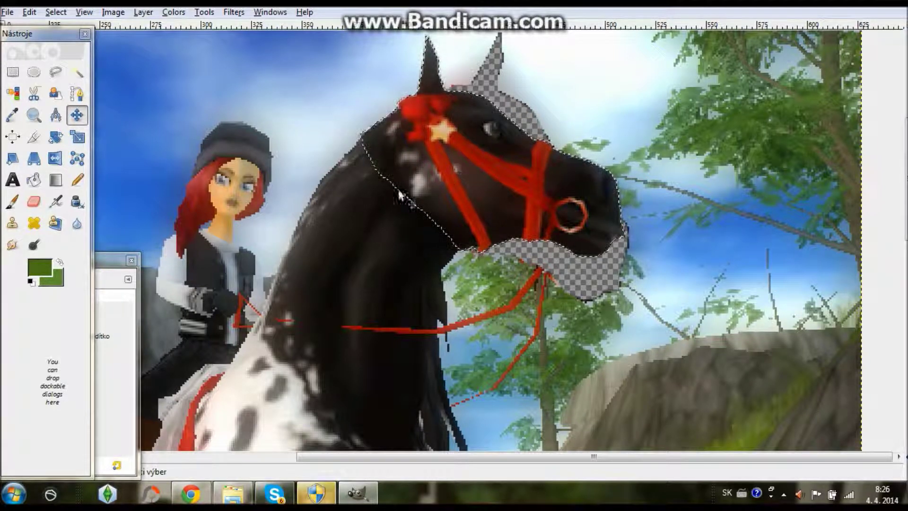
Zoom out to see the whole picture, then zoom back in on the horse's head.
right_click(394, 260)
right_click(394, 259)
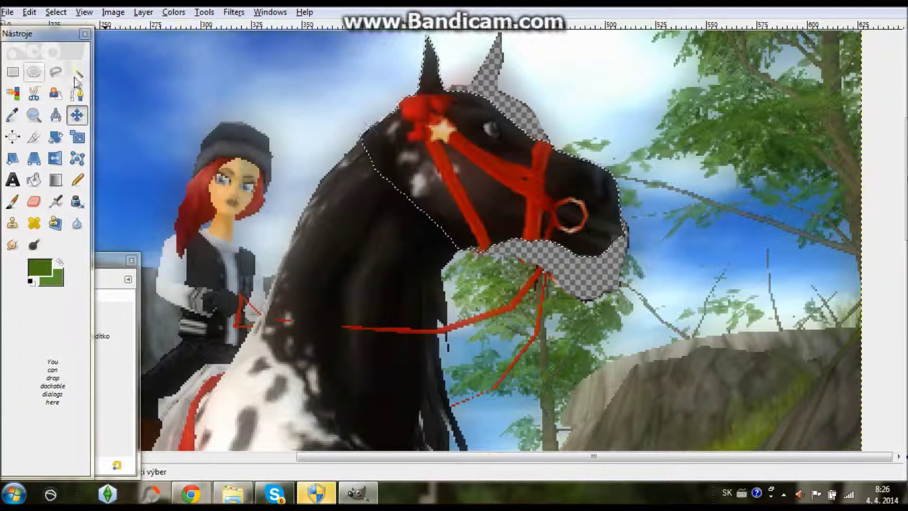
left_click(57, 74)
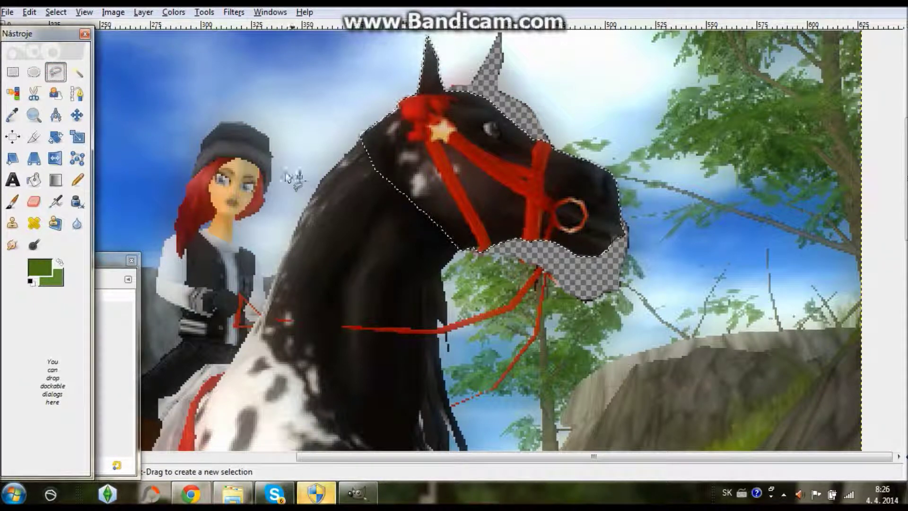
left_click(34, 114)
left_click(333, 179, "ctrl")
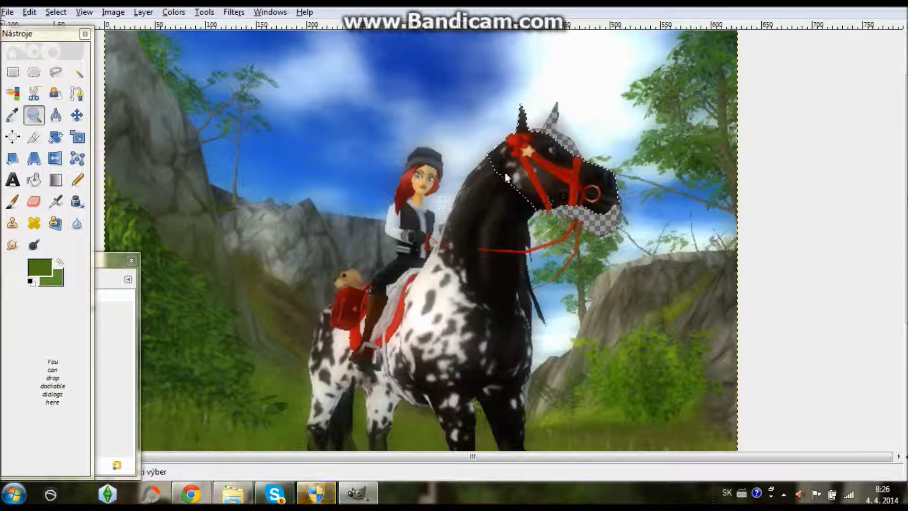
left_click(574, 195)
left_click(564, 184)
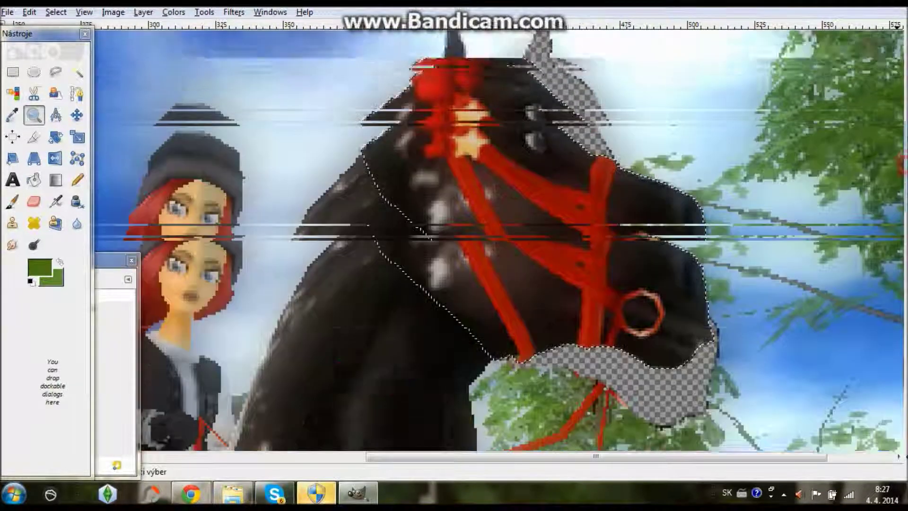
left_click_drag(904, 164, 904, 146)
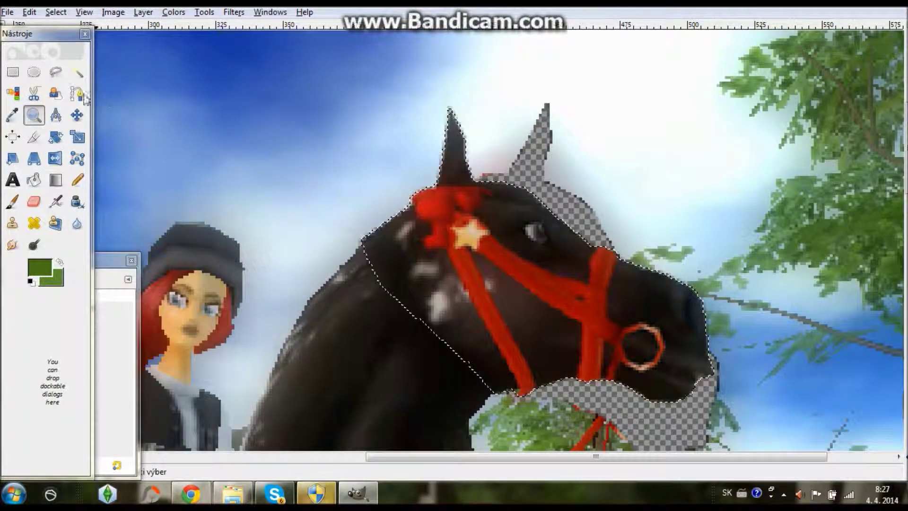
left_click(77, 179)
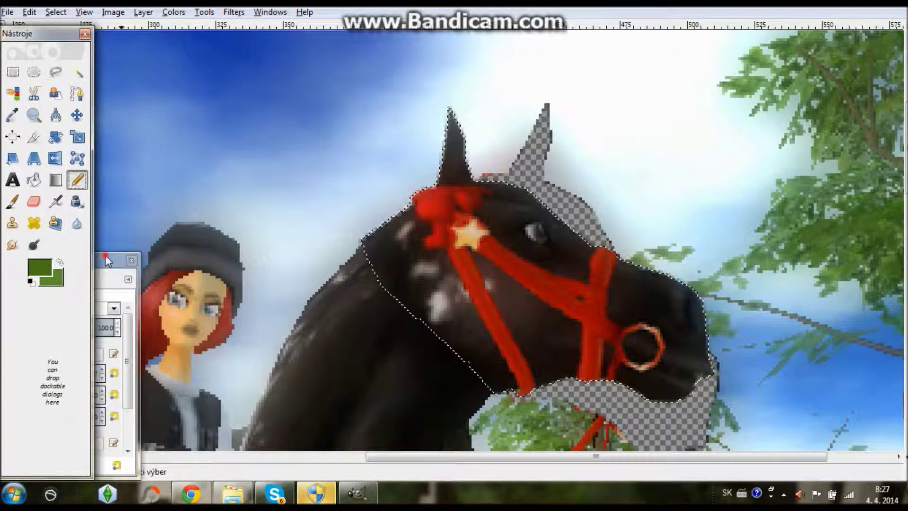
Pick a light sky colour from the image as the foreground colour.
left_click_drag(46, 260, 46, 277)
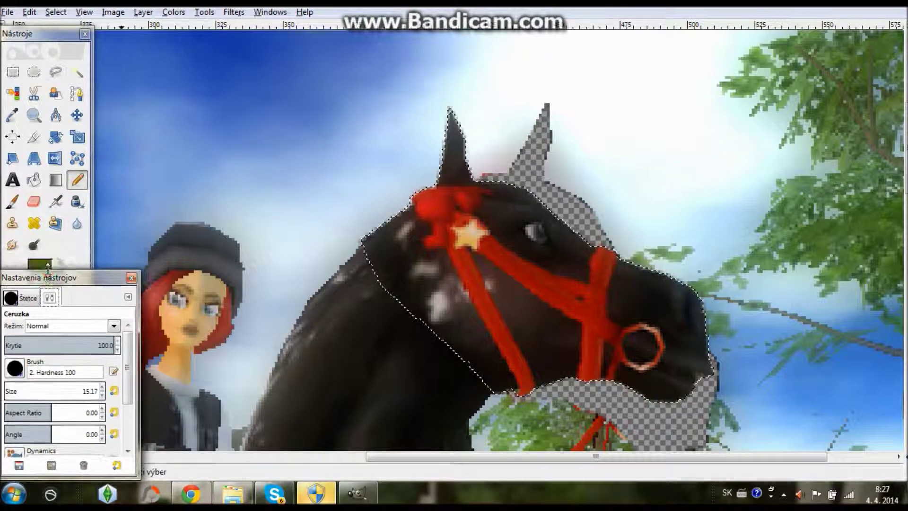
left_click(39, 262)
left_click(301, 297)
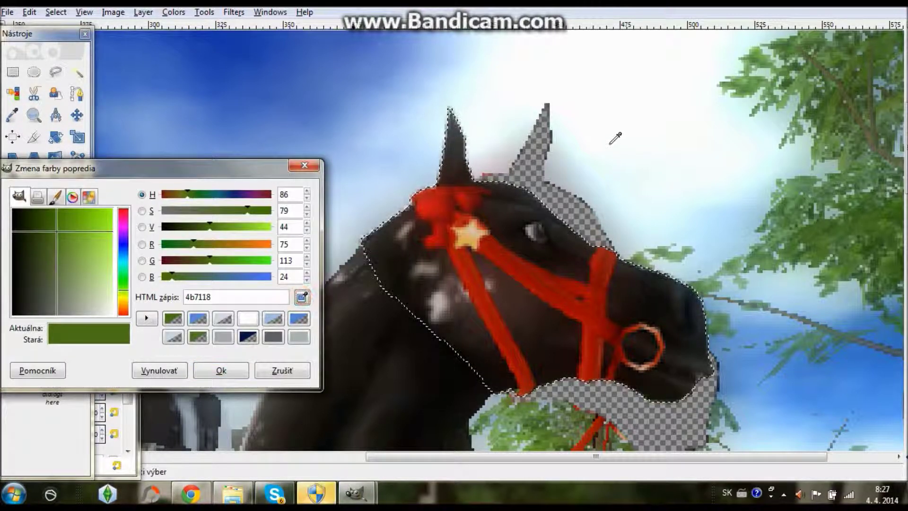
left_click(585, 158)
left_click(227, 371)
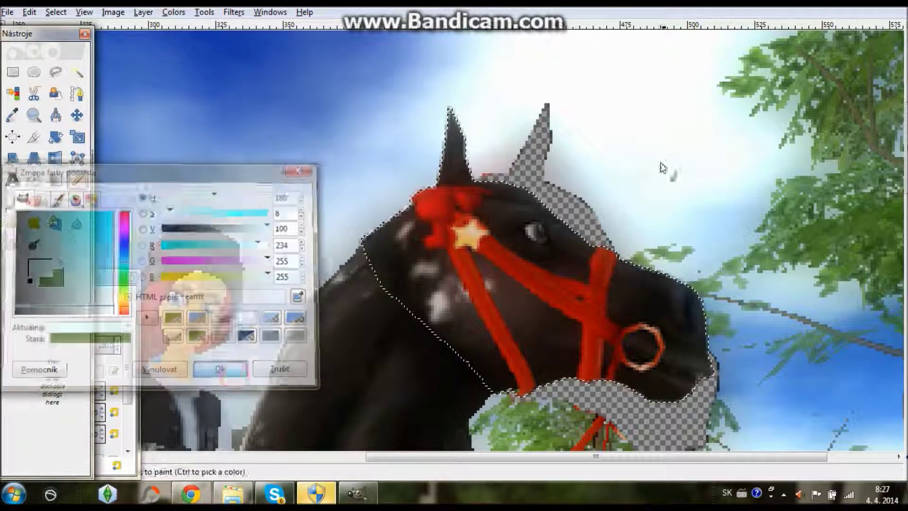
left_click(551, 123)
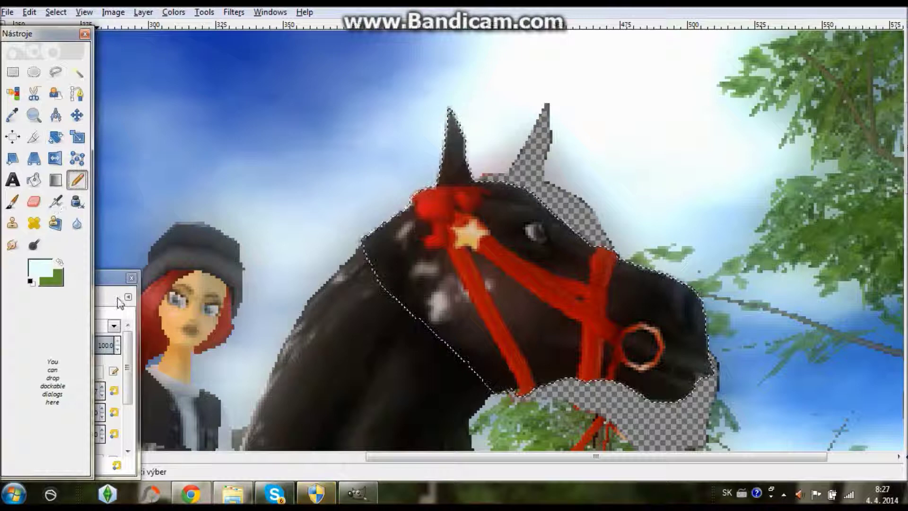
Drop the head selection and pencil sky colour over the transparent ear gap and pinkish edge.
left_click(56, 72)
left_click(272, 83)
left_click(77, 180)
mouse_move(539, 121)
left_mouse_down()
mouse_move(557, 145)
mouse_move(536, 147)
mouse_move(563, 160)
mouse_move(538, 146)
mouse_move(595, 194)
mouse_move(610, 222)
mouse_move(563, 182)
left_mouse_up()
left_click_drag(518, 152, 500, 149)
Sample light grey (dcdadf) beside the ear and dab it beside the horse's eye.
left_click(38, 267)
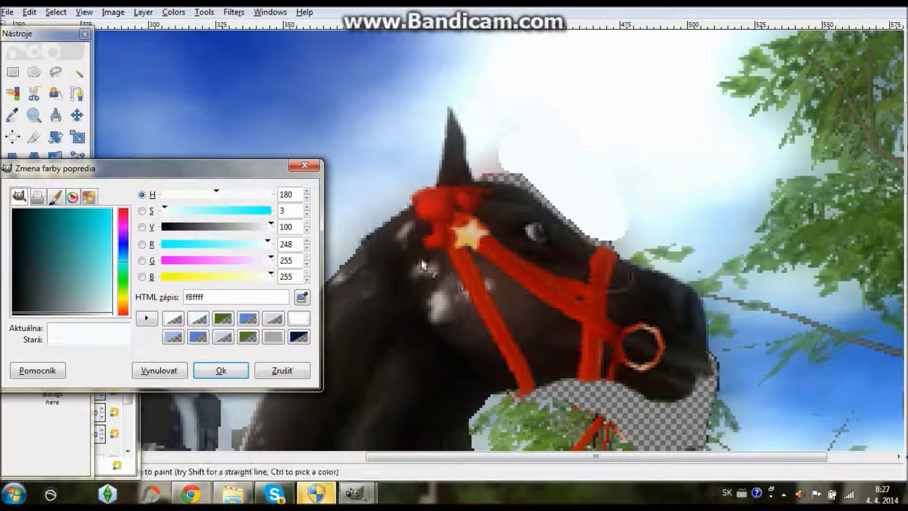
left_click(302, 297)
left_click(494, 157)
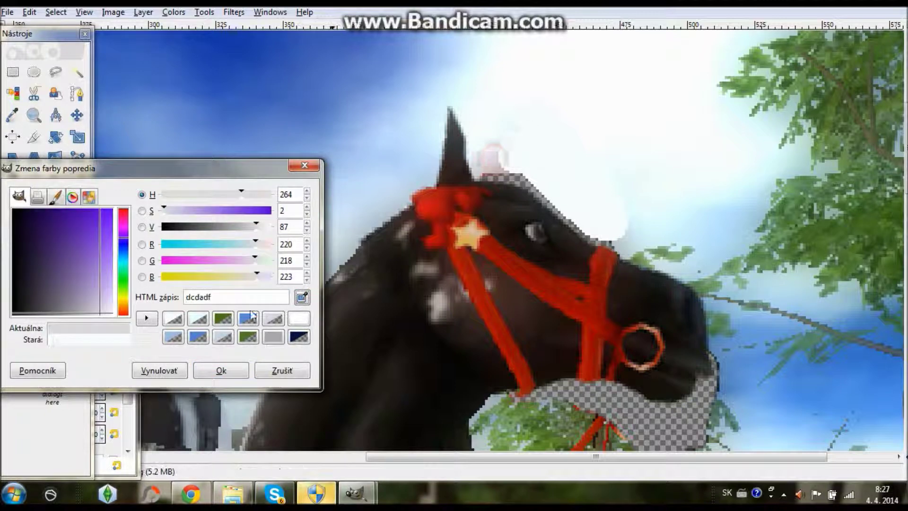
left_click(221, 371)
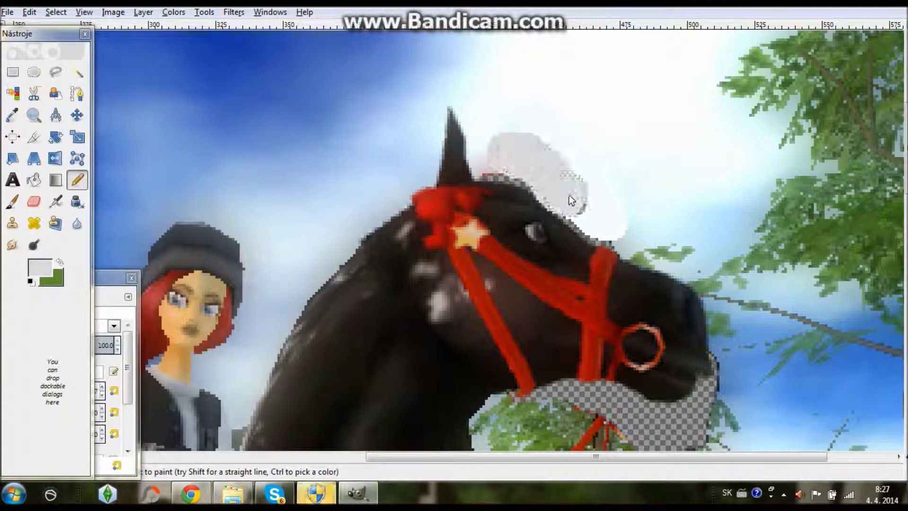
left_click(605, 220)
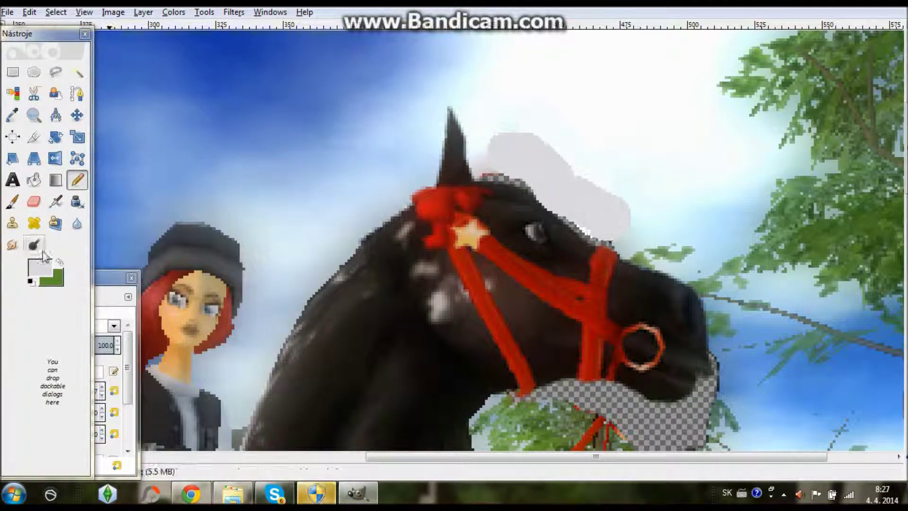
left_click(81, 183)
left_click(35, 271)
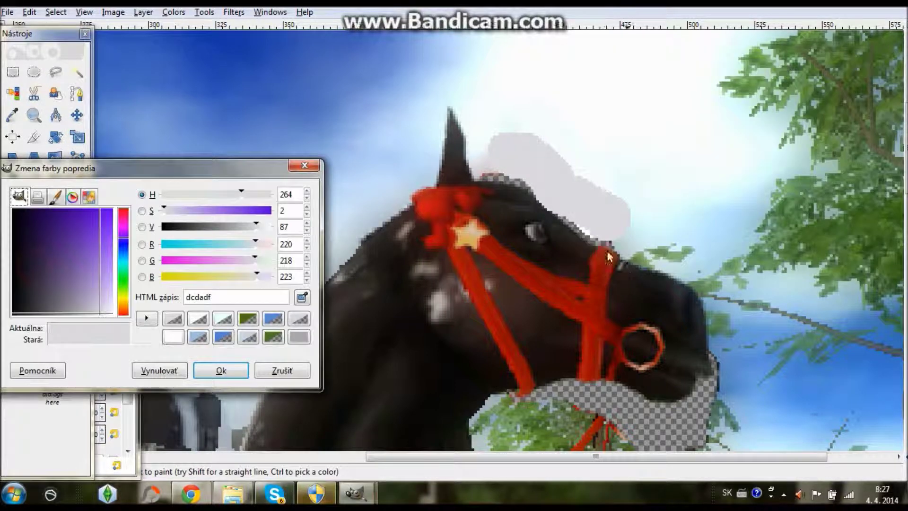
left_click(223, 367)
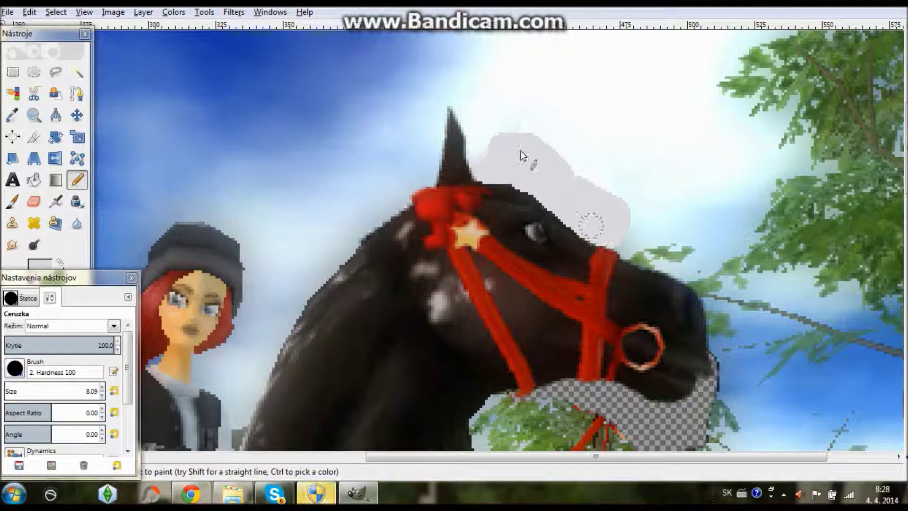
left_click(34, 224)
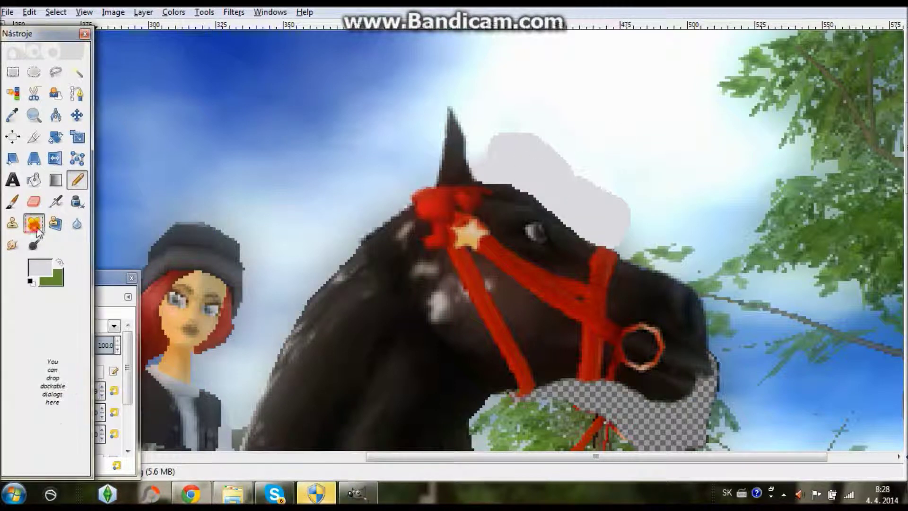
Heal the grey patch's edges into the sky using sky areas as heal sources.
left_click(376, 149, "ctrl")
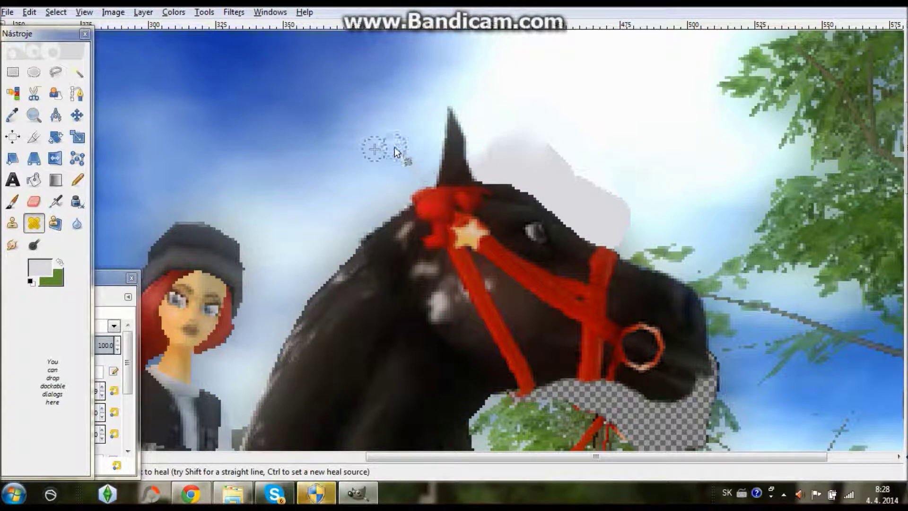
left_click(704, 225, "ctrl")
mouse_move(633, 206)
left_mouse_down()
mouse_move(610, 189)
mouse_move(621, 196)
mouse_move(602, 204)
mouse_move(581, 176)
left_mouse_up()
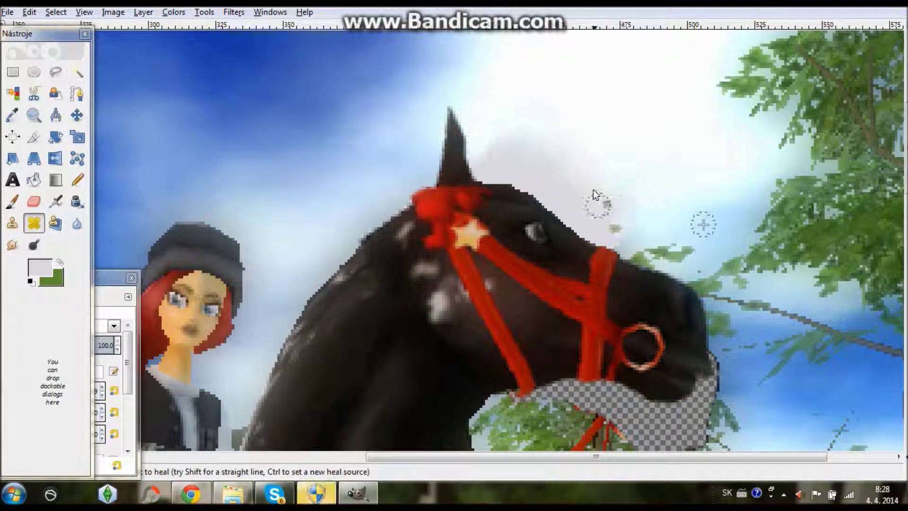
left_click(658, 138, "ctrl")
mouse_move(619, 233)
left_mouse_down()
mouse_move(632, 217)
mouse_move(611, 236)
mouse_move(624, 229)
left_mouse_up()
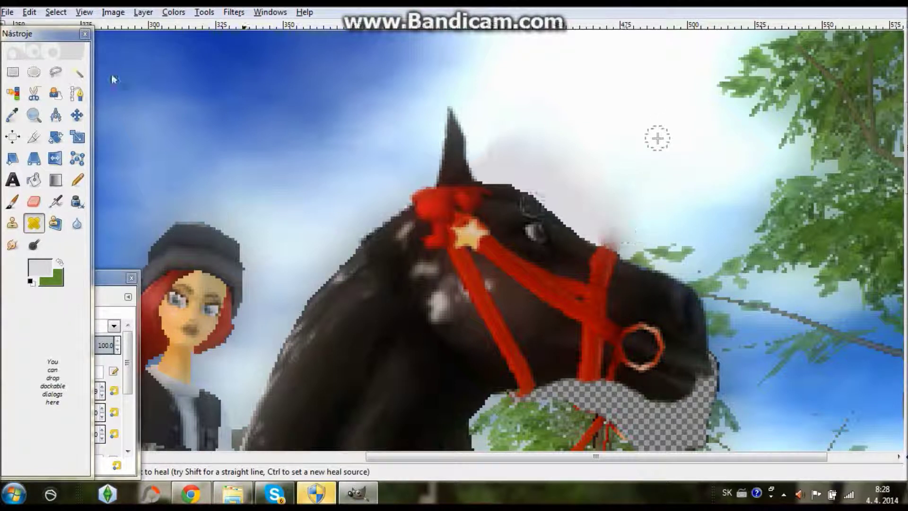
Undo bad heal strokes and blend another stretch beside the head.
left_click(29, 12)
left_click(44, 27)
mouse_move(615, 223)
left_mouse_down()
mouse_move(512, 152)
mouse_move(486, 156)
mouse_move(538, 162)
left_mouse_up()
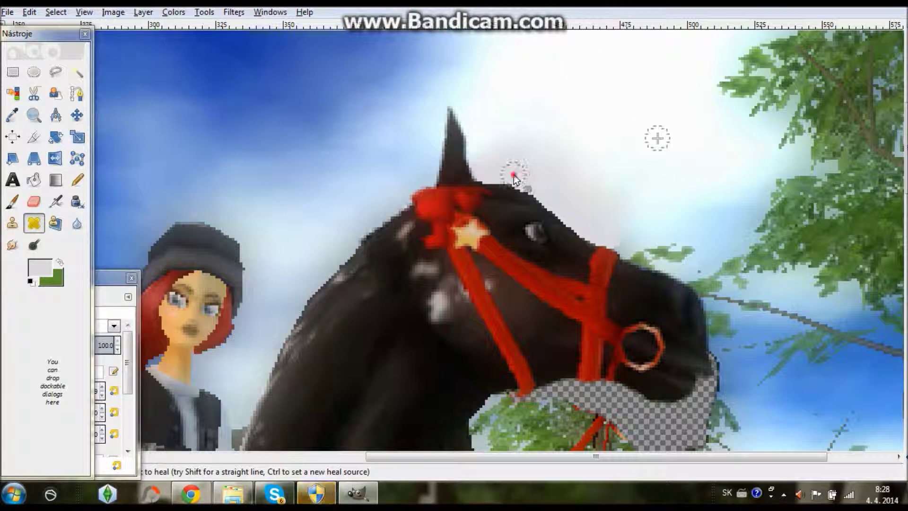
left_click(31, 14)
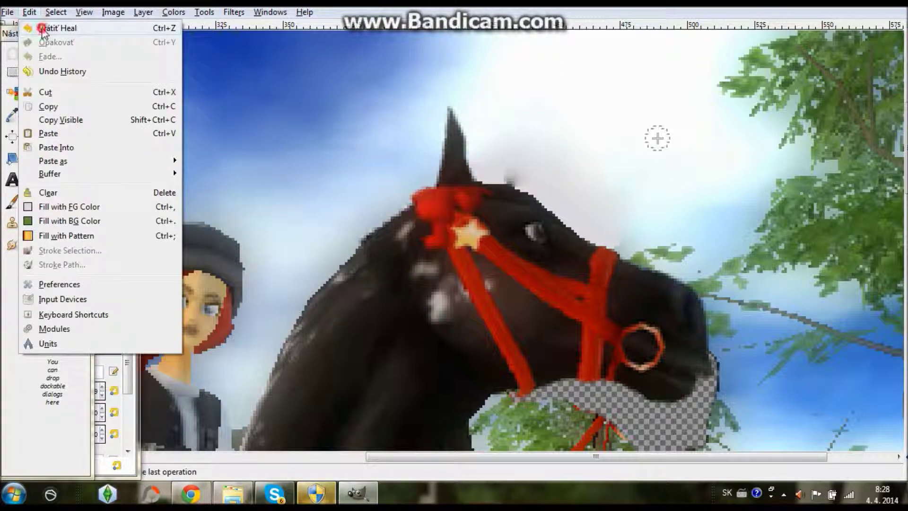
left_click(45, 31)
scroll(463, 223, "down", 5)
Sample olive green from the tree foliage as the pencil colour for the jaw gap.
scroll(501, 223, "up", 5)
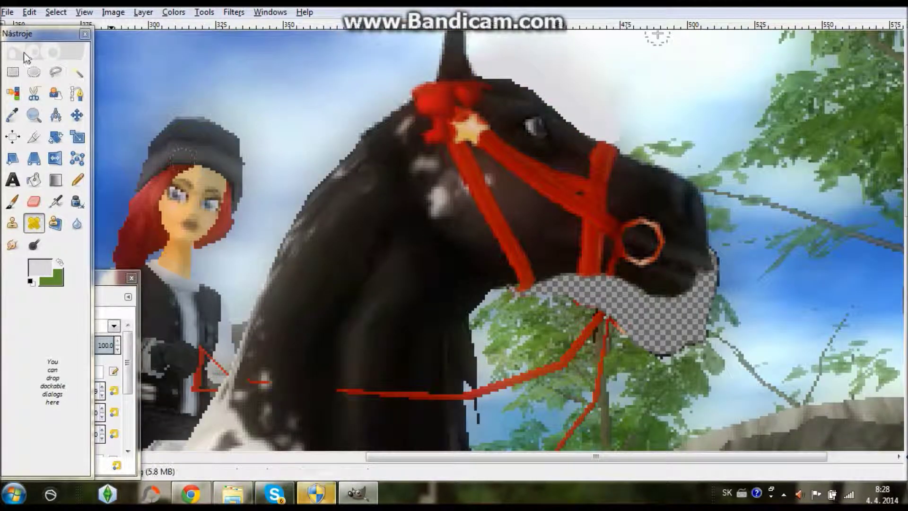
left_click(77, 180)
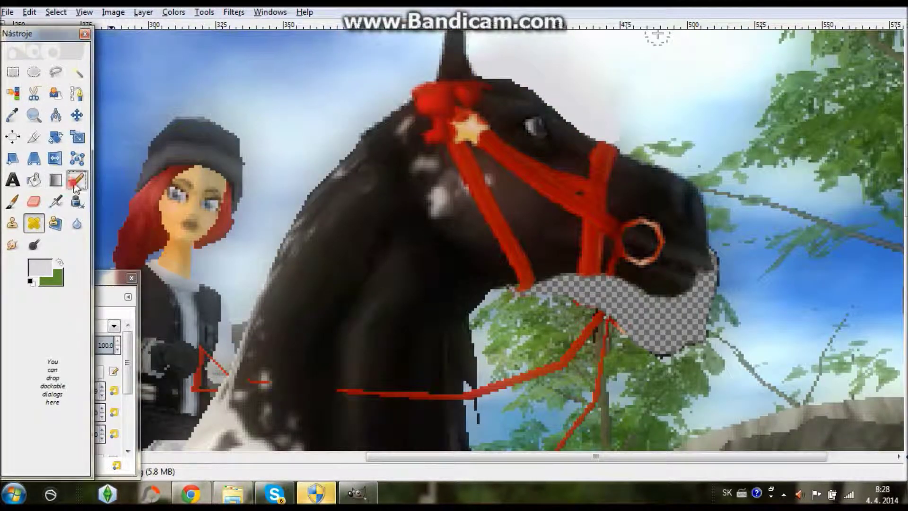
left_click(47, 270)
left_click(301, 297)
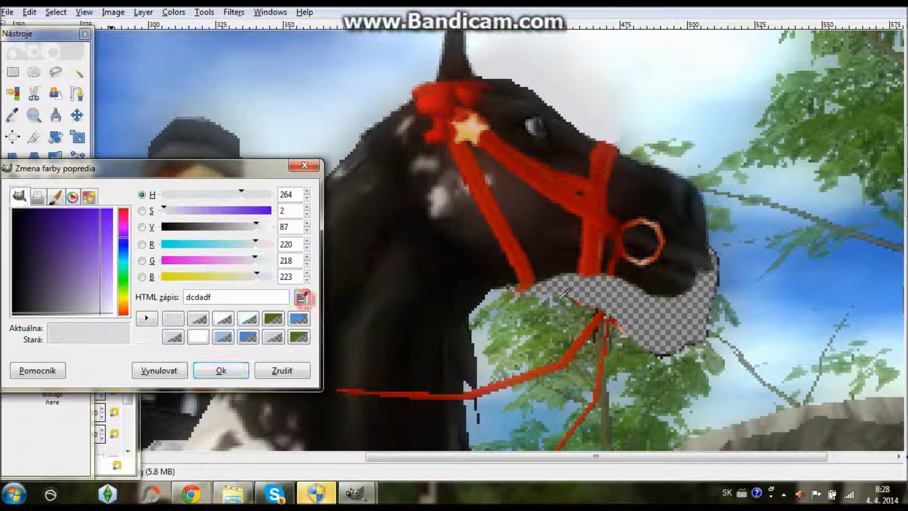
left_click(563, 329)
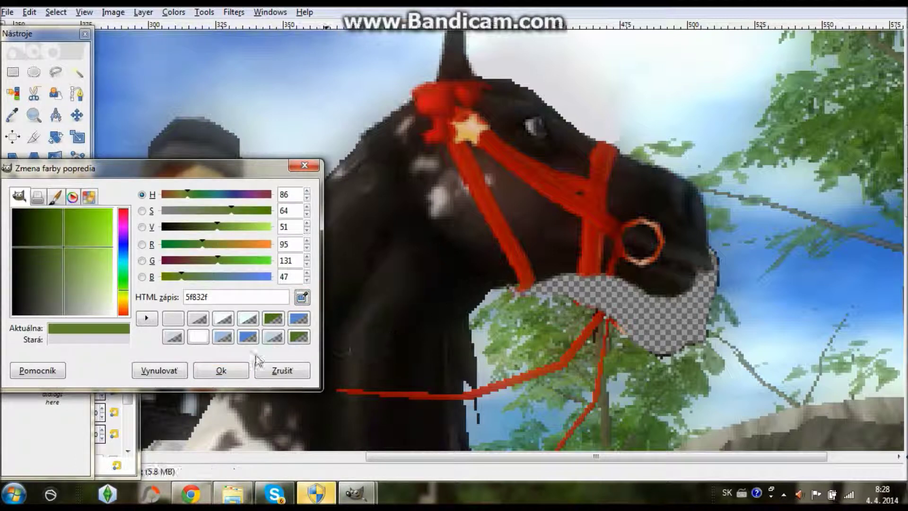
left_click(221, 371)
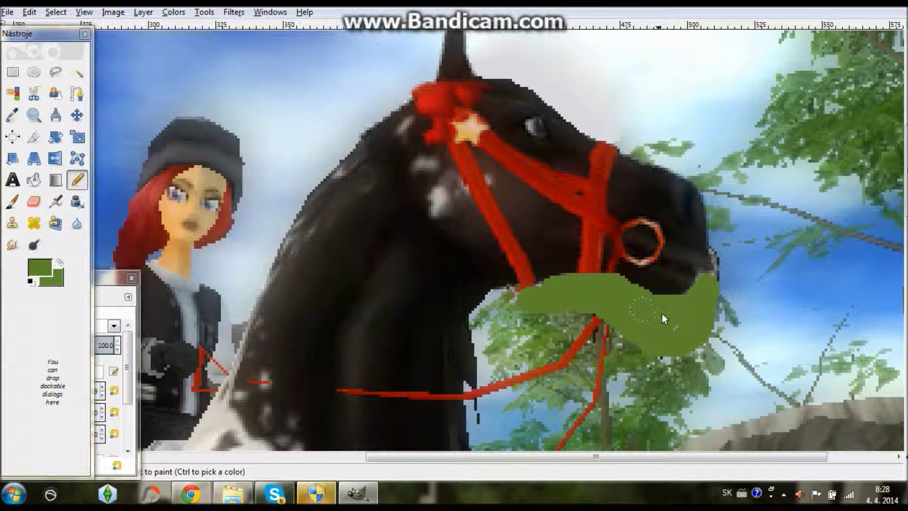
left_click(110, 284)
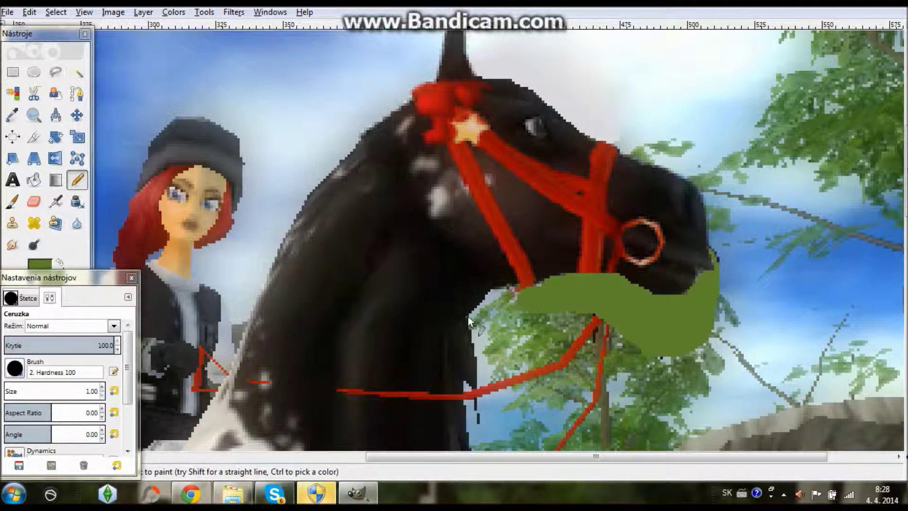
Set the heal source on tree foliage and reduce the heal brush to about 8.
left_click(34, 225)
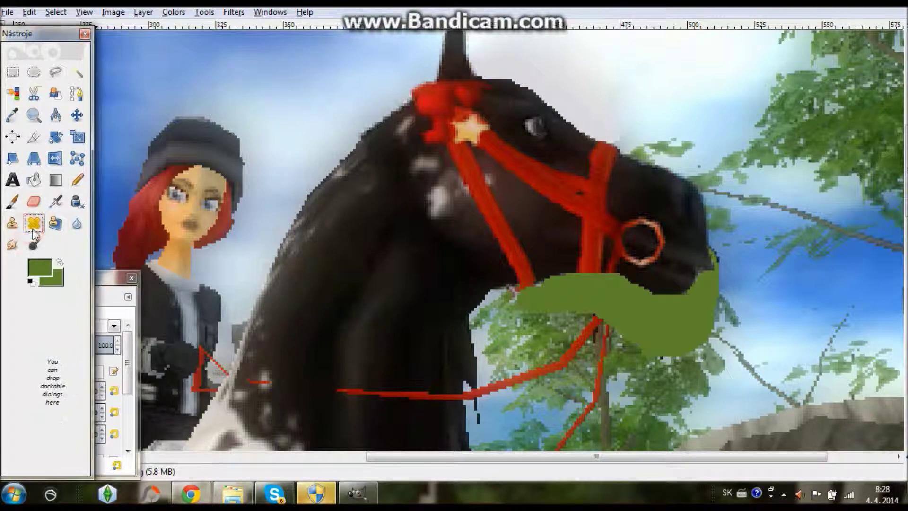
left_click(526, 331, "ctrl")
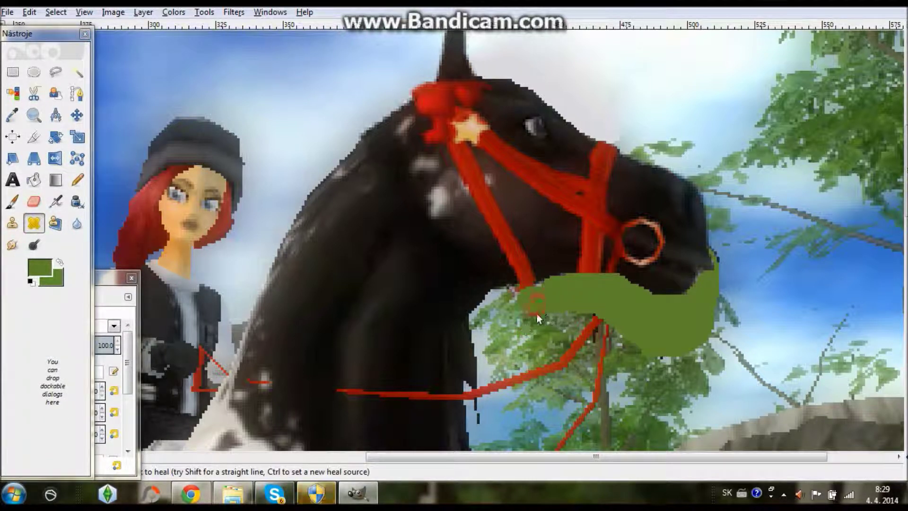
left_click(105, 282)
left_click(7, 388)
left_click(7, 389)
left_click_drag(7, 389, 7, 390)
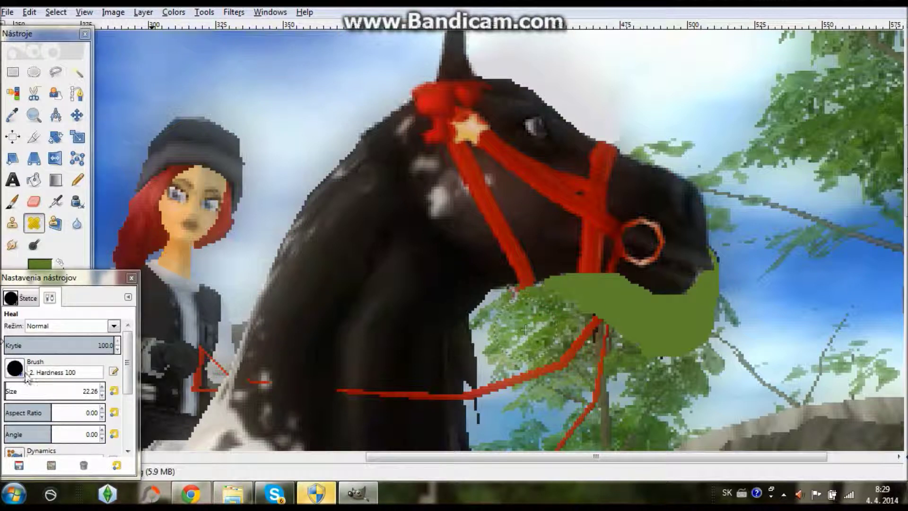
left_click(6, 390)
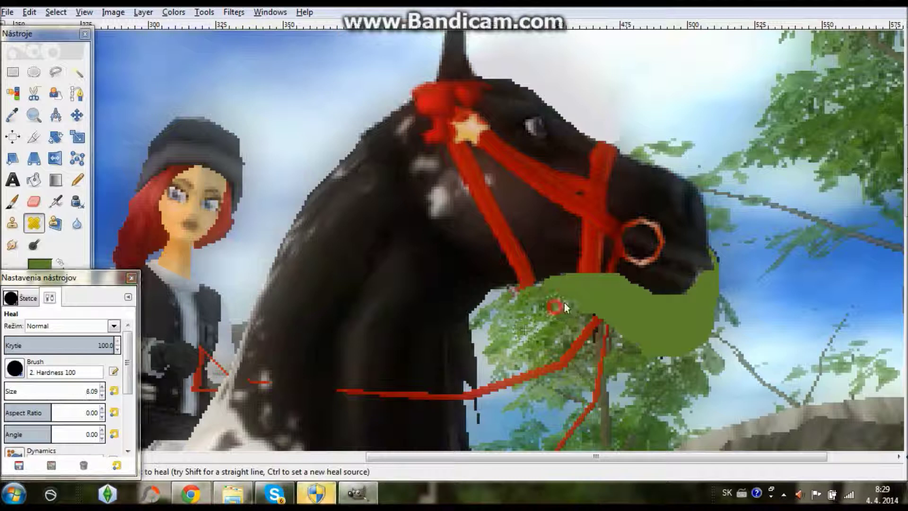
Heal the green band and reddish spot under the muzzle with tree texture.
left_click(660, 381, "ctrl")
mouse_move(680, 347)
left_mouse_down()
mouse_move(678, 338)
mouse_move(620, 323)
left_mouse_up()
left_click(586, 300)
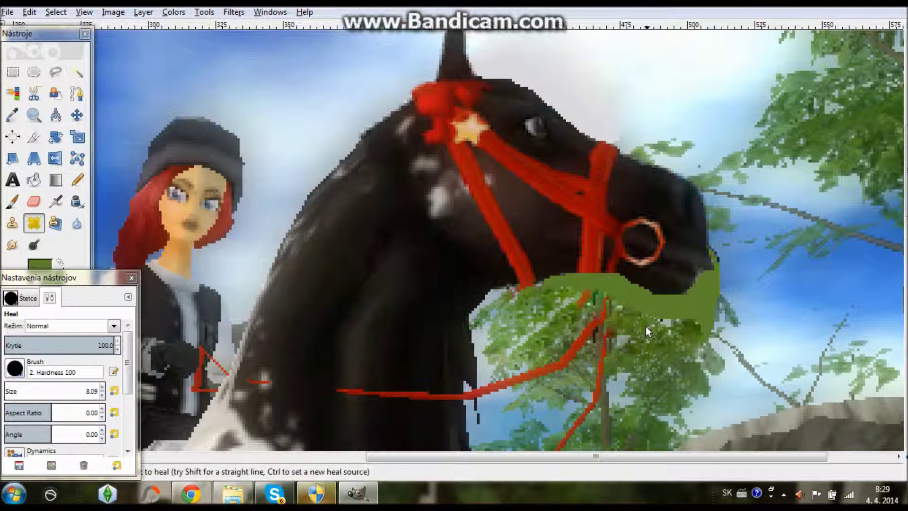
mouse_move(643, 306)
left_mouse_down()
mouse_move(550, 291)
mouse_move(585, 288)
mouse_move(545, 298)
mouse_move(576, 294)
left_mouse_up()
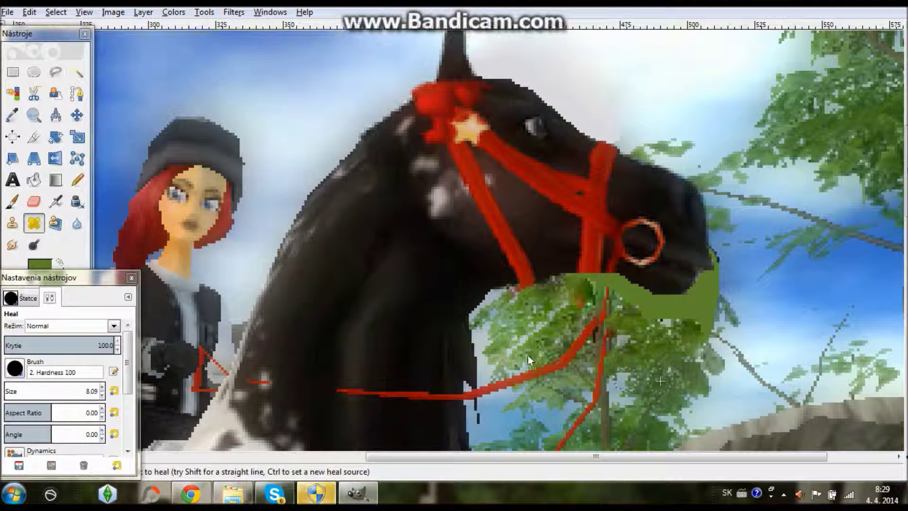
left_click(504, 332, "ctrl")
mouse_move(644, 319)
left_mouse_down()
mouse_move(654, 314)
mouse_move(628, 302)
left_mouse_up()
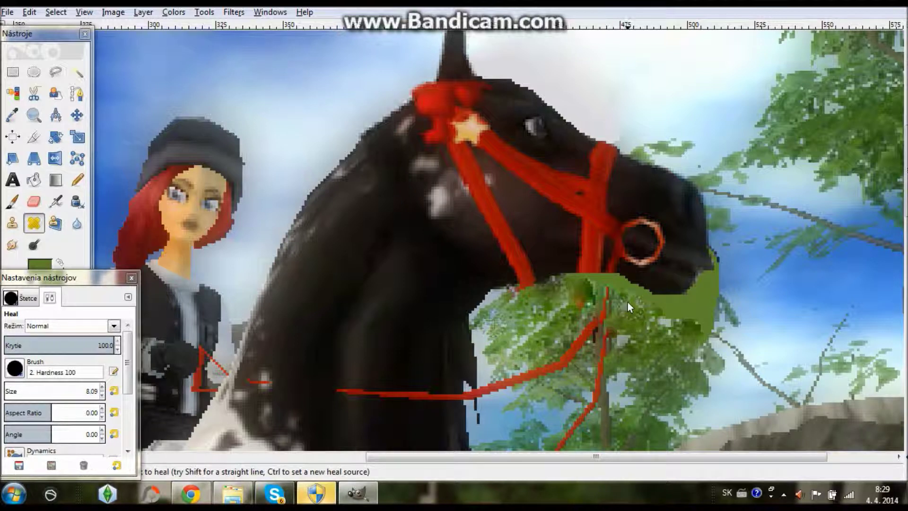
mouse_move(571, 300)
left_mouse_down()
mouse_move(583, 288)
mouse_move(594, 292)
left_mouse_up()
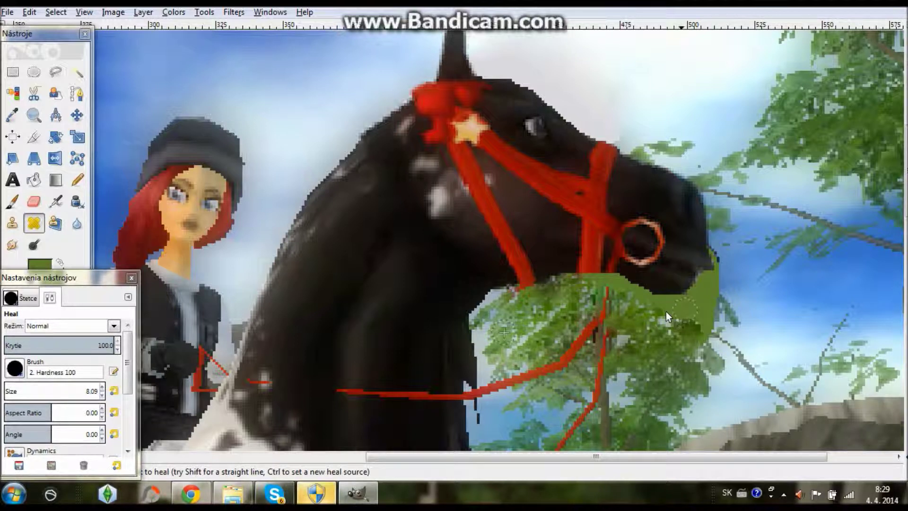
mouse_move(681, 313)
left_mouse_down()
mouse_move(694, 319)
mouse_move(686, 325)
left_mouse_up()
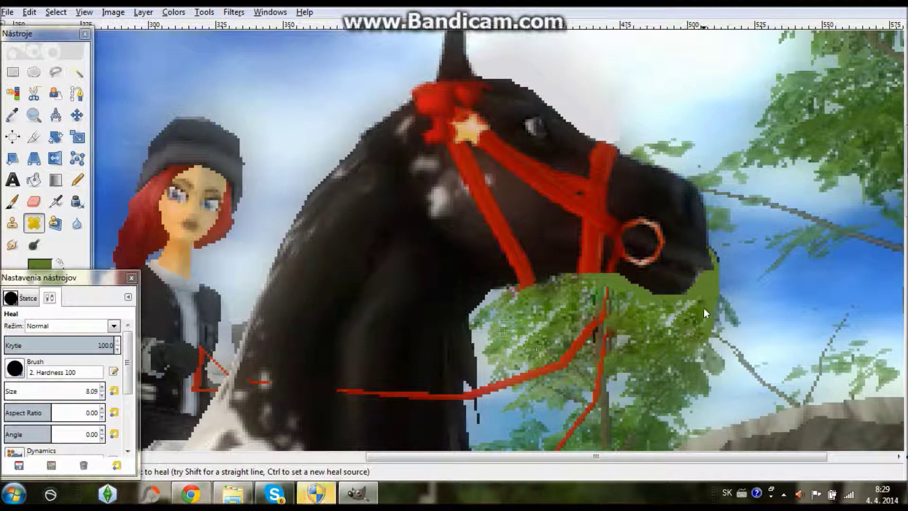
Heal the remaining flat green beside and below the muzzle into leaf texture.
left_click(680, 400, "ctrl")
mouse_move(709, 307)
left_mouse_down()
mouse_move(705, 286)
mouse_move(661, 337)
left_mouse_up()
left_click_drag(666, 306, 698, 297)
left_click_drag(696, 340, 695, 303)
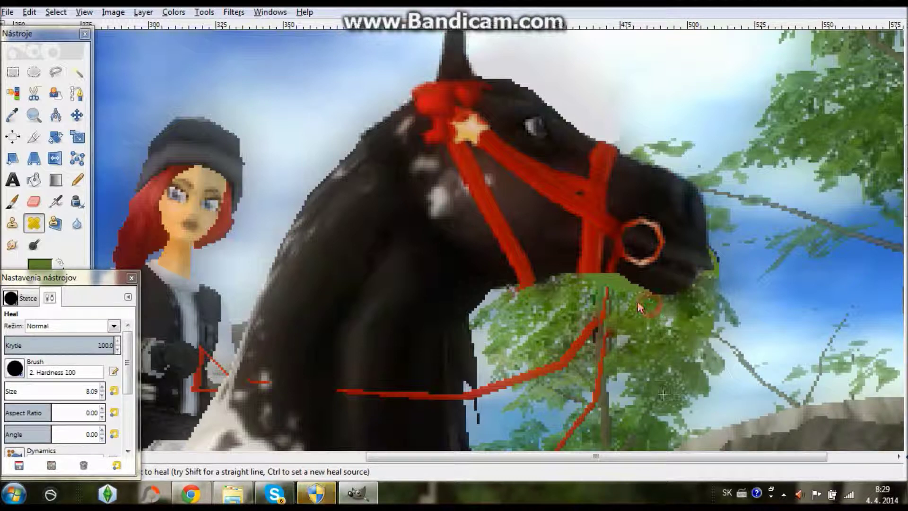
left_click(597, 290)
left_click_drag(620, 291, 600, 290)
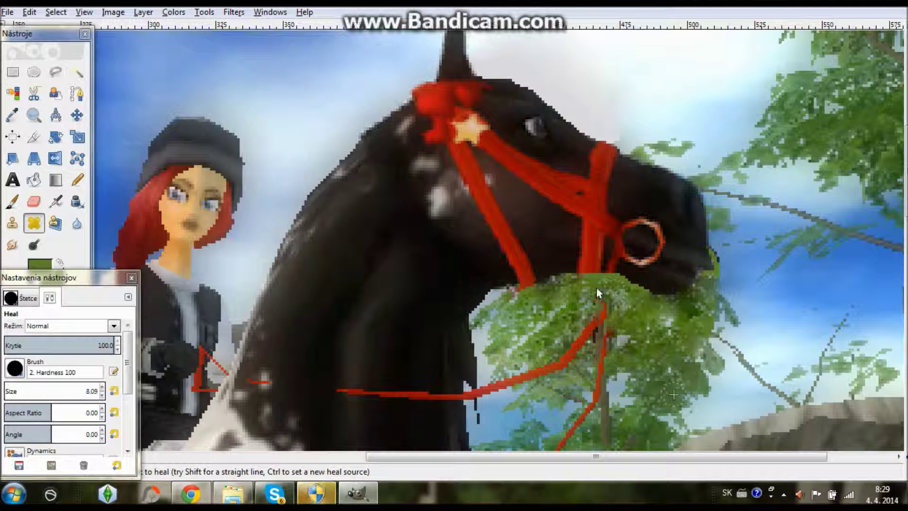
left_click(617, 287)
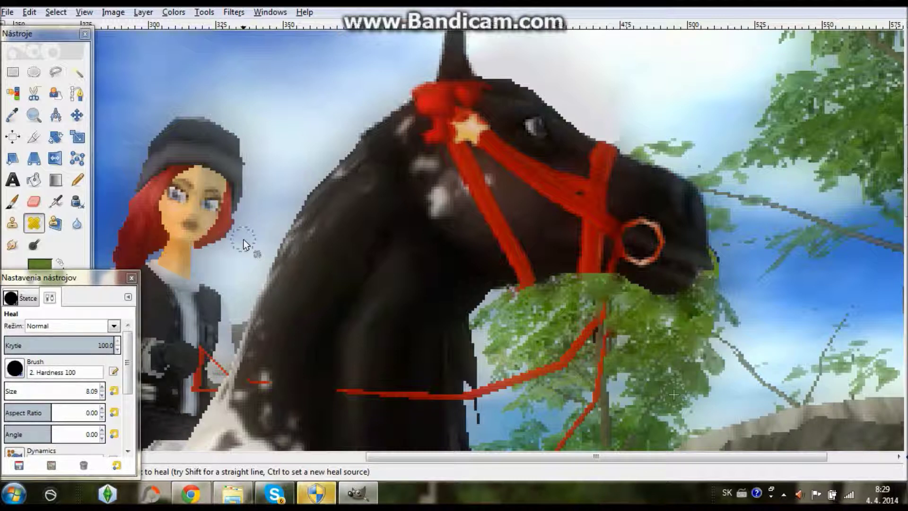
Set a size 1 pencil in the bridle's dark red and redraw the thin rein over the tree.
left_click(77, 180)
left_click(100, 277)
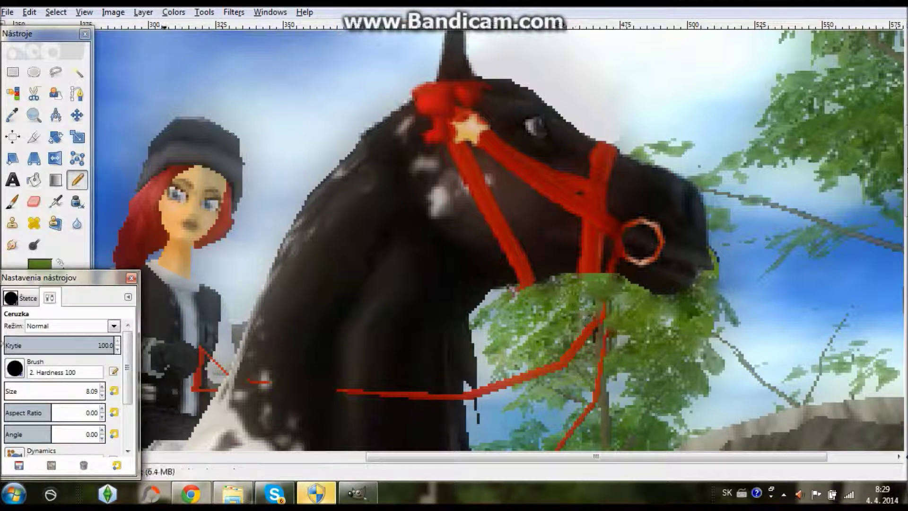
left_click_drag(4, 392, 2, 391)
left_click(40, 263)
left_click(302, 298)
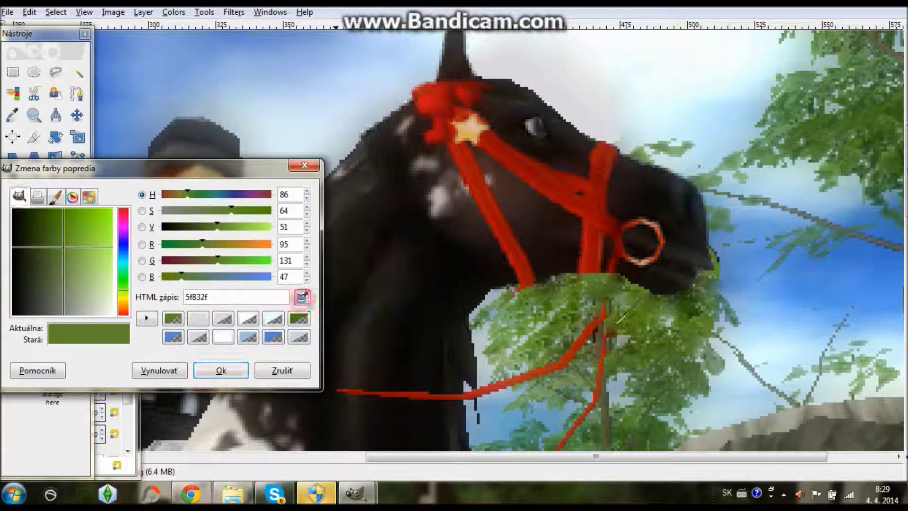
left_click(599, 327)
left_click(222, 371)
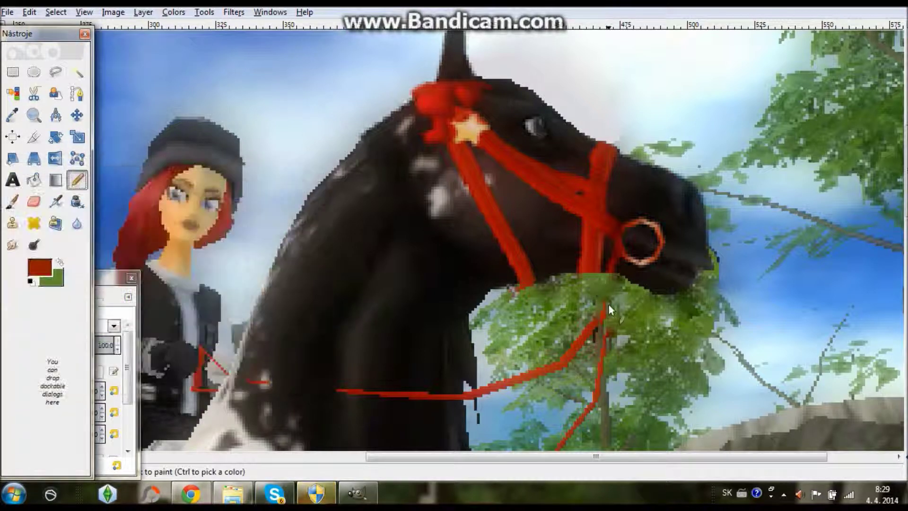
left_click_drag(606, 309, 607, 303)
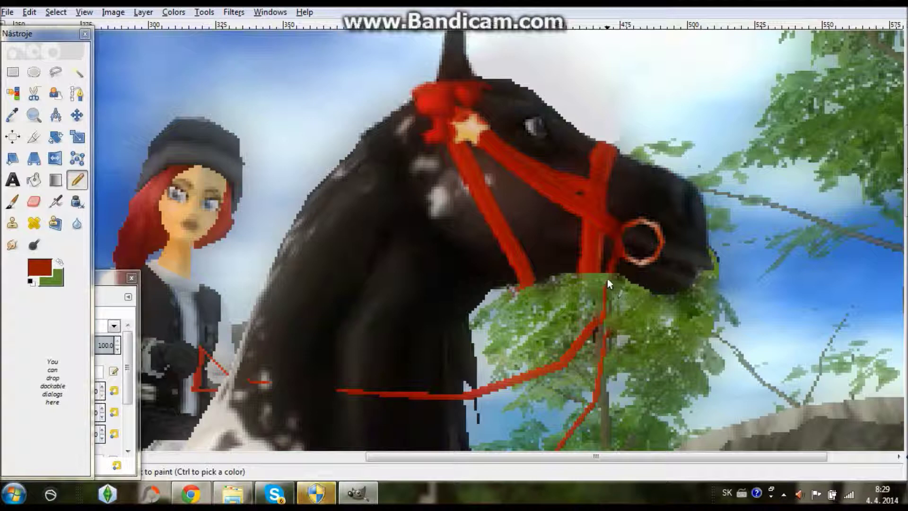
left_click_drag(606, 337, 609, 320)
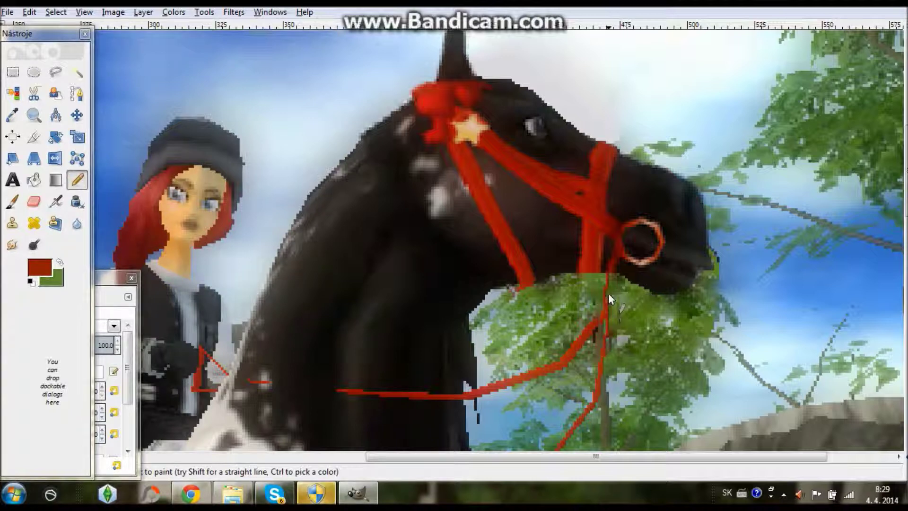
Zoom out from the close-up in four steps to show the entire edited horse image.
scroll(403, 150, "up", 1)
scroll(426, 151, "down", 7)
scroll(441, 152, "down", 5)
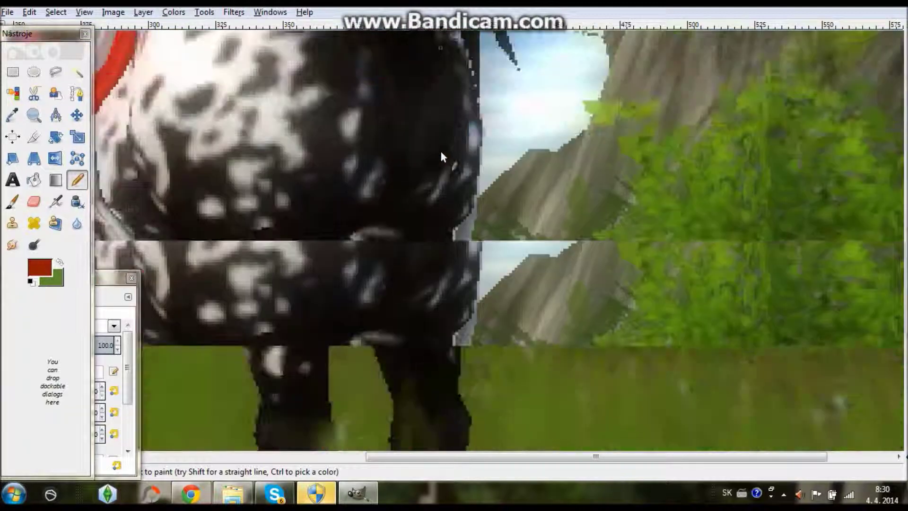
scroll(440, 152, "up", 5)
left_click(33, 115)
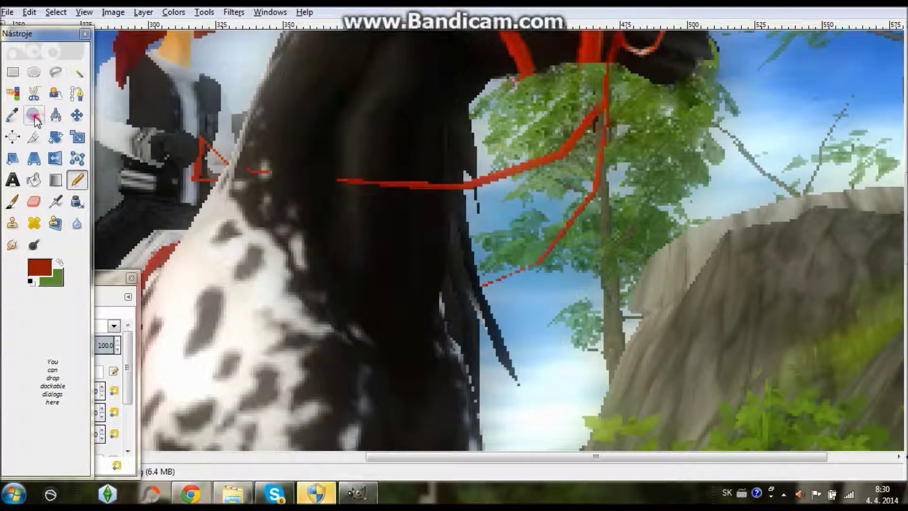
scroll(342, 203, "up", 4)
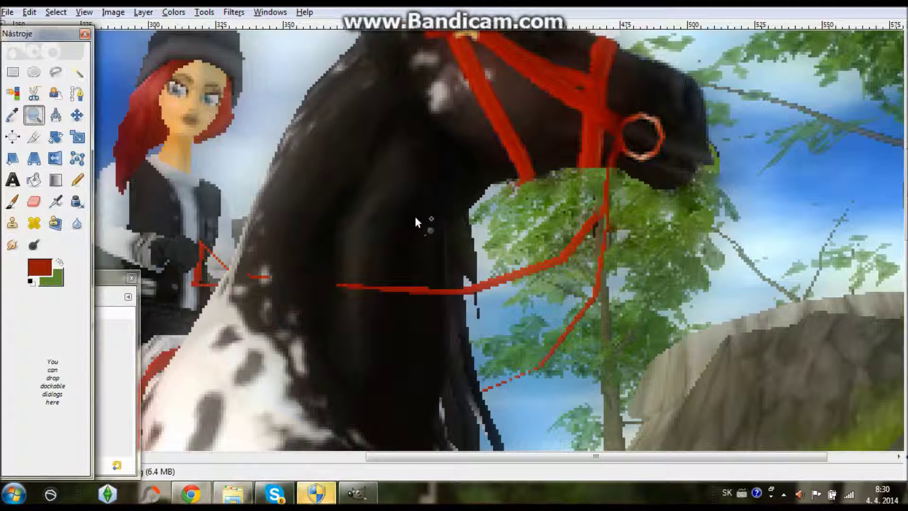
left_click(379, 219, "ctrl")
left_click(380, 219, "ctrl")
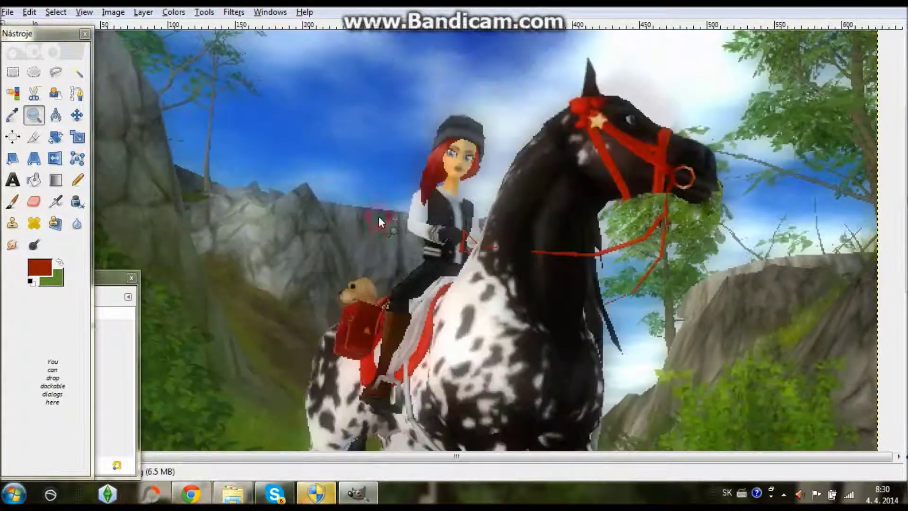
left_click(600, 235, "ctrl")
left_click(606, 235, "ctrl")
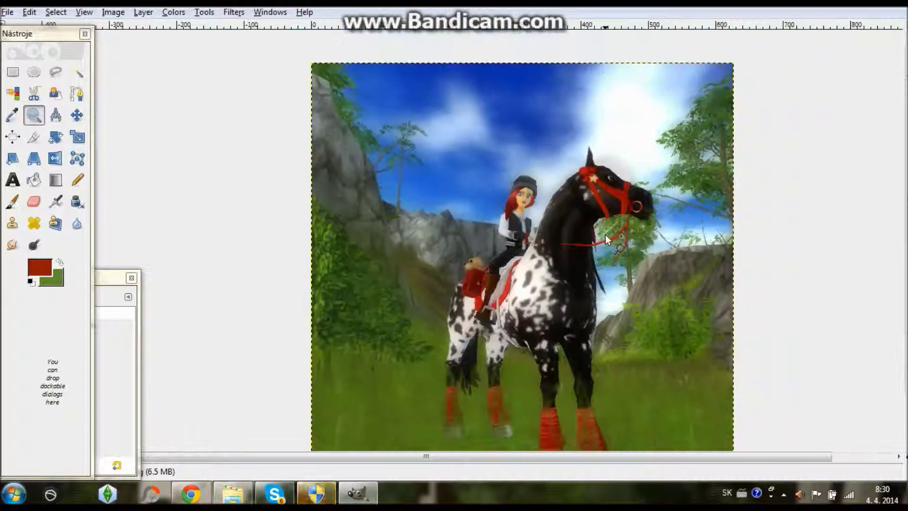
left_click(604, 234, "ctrl")
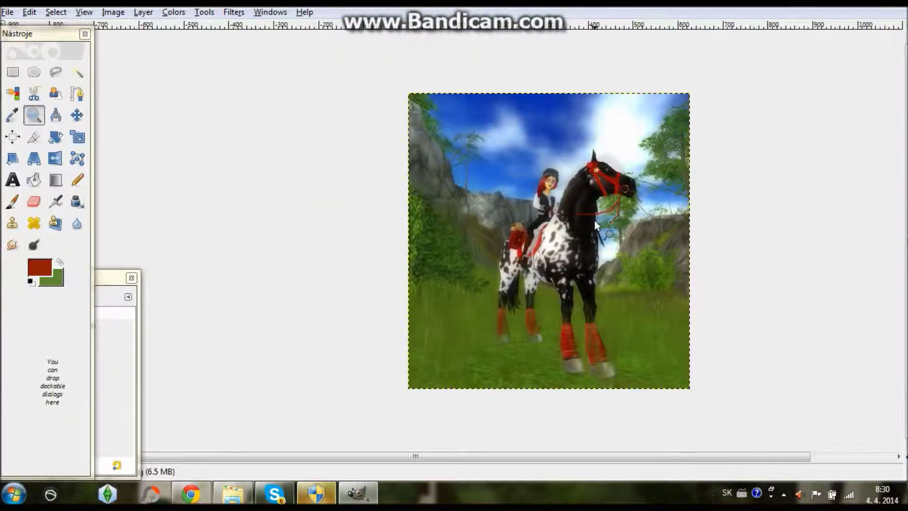
left_click(621, 189)
left_click(622, 177)
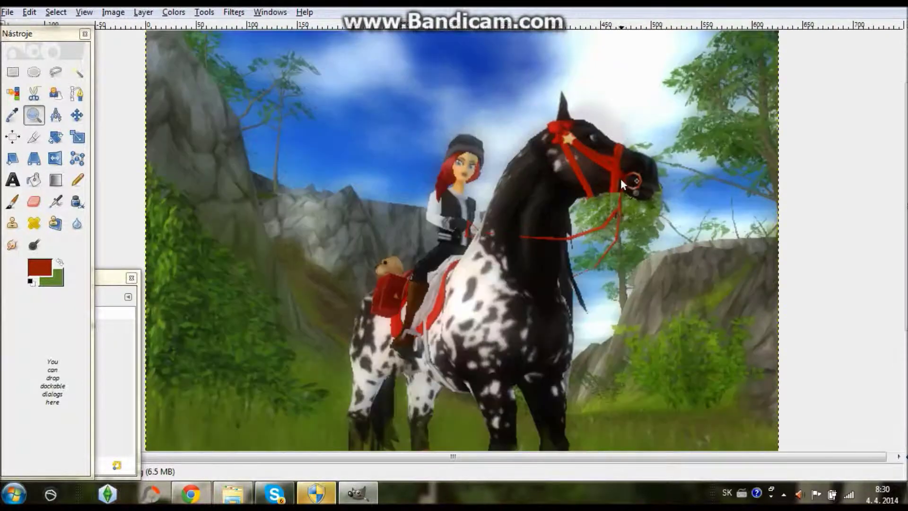
left_click(77, 180)
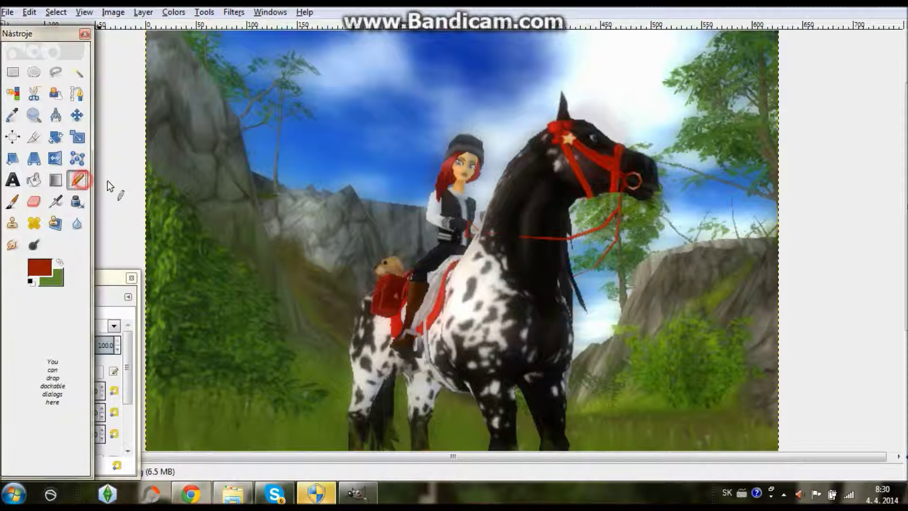
mouse_move(608, 92)
left_mouse_down()
mouse_move(495, 227)
mouse_move(724, 146)
mouse_move(536, 149)
mouse_move(737, 157)
mouse_move(555, 303)
mouse_move(494, 248)
mouse_move(586, 100)
left_mouse_up()
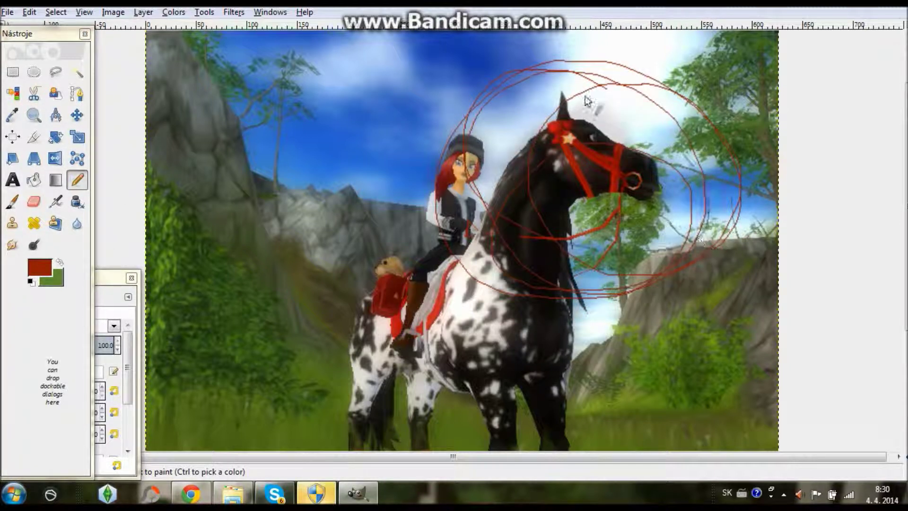
left_click(30, 12)
left_click(53, 30)
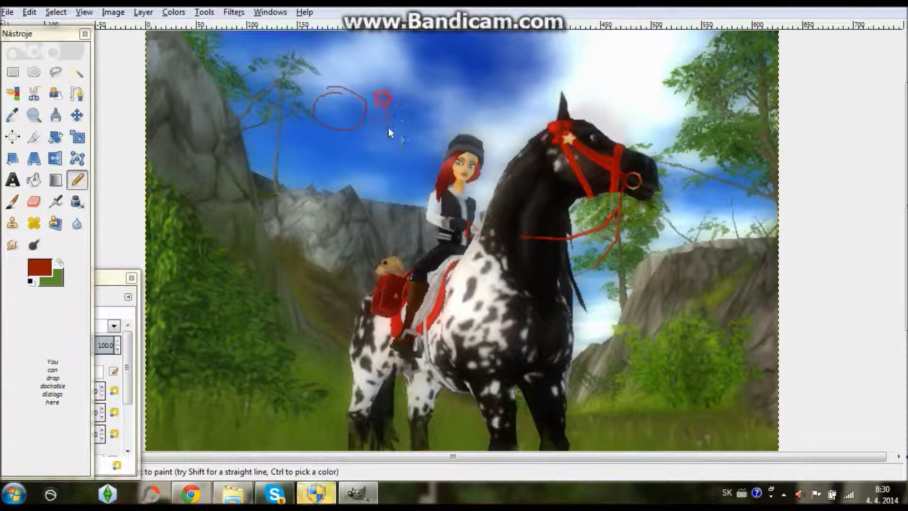
left_click_drag(457, 114, 478, 128)
left_click_drag(490, 94, 500, 105)
left_click_drag(544, 124, 530, 118)
left_click_drag(522, 77, 522, 90)
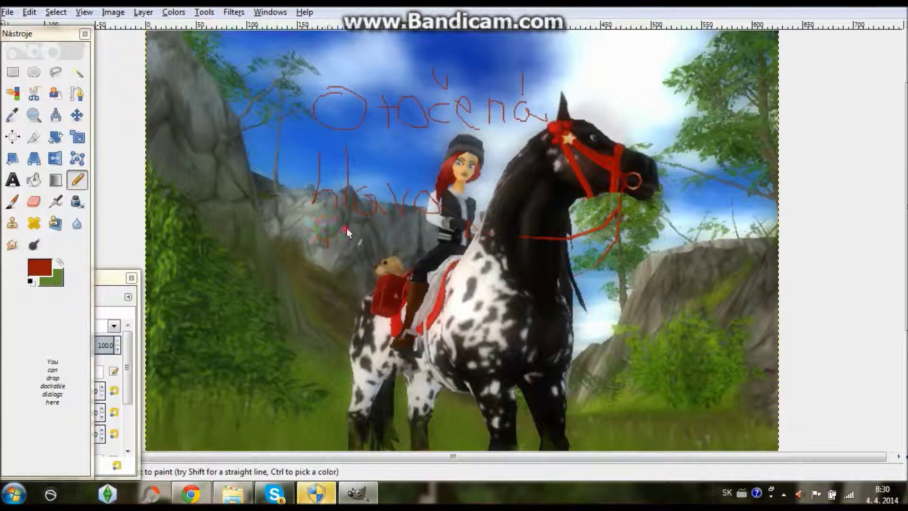
left_click(29, 12)
left_click(38, 19)
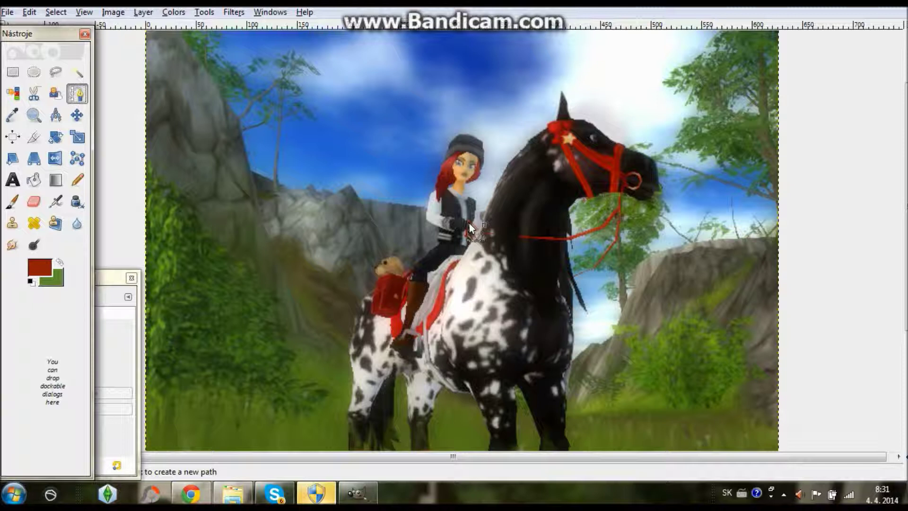
Trace a curved path from the rider's hand up to the horse's bridle.
left_click(467, 222)
left_click(621, 194)
left_click_drag(543, 209, 559, 234)
left_click_drag(637, 228, 636, 242)
mouse_move(488, 254)
left_mouse_down()
mouse_move(472, 255)
mouse_move(464, 241)
mouse_move(472, 248)
left_mouse_up()
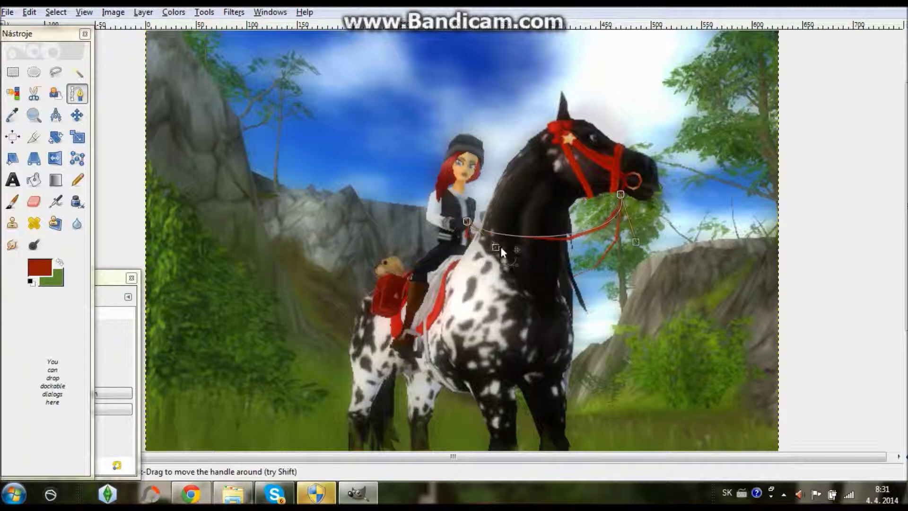
Stroke the path in red, then undo that stroke.
left_click(115, 410)
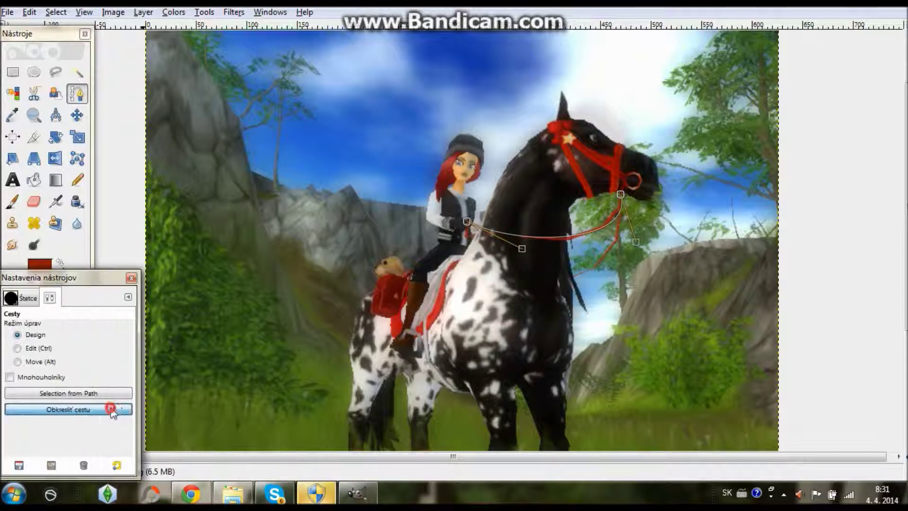
left_click(214, 296)
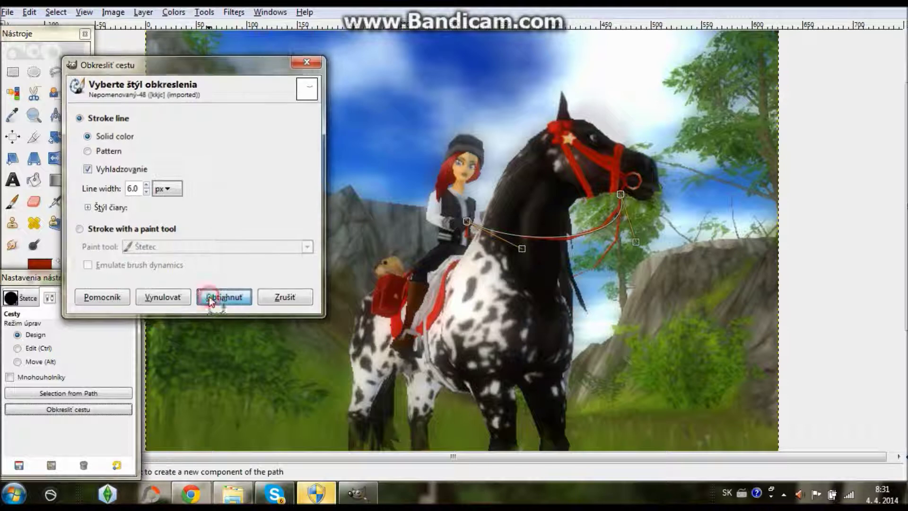
left_click(77, 115)
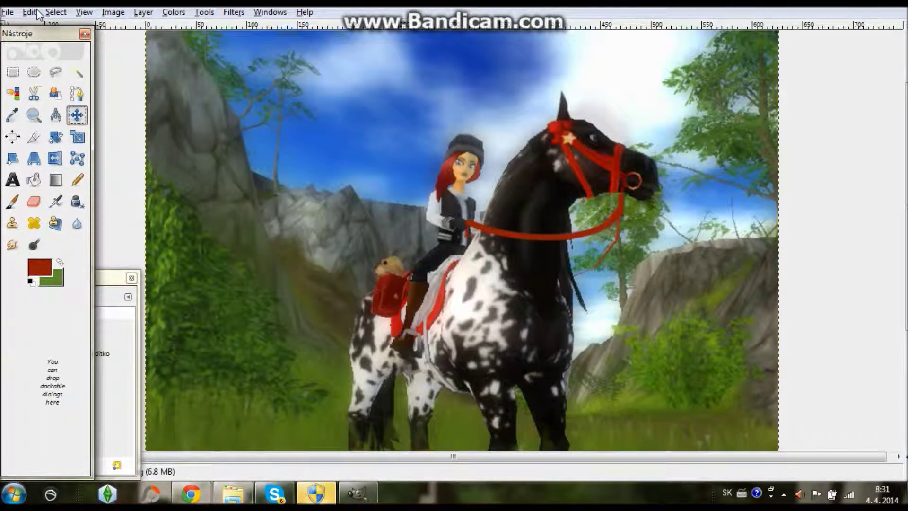
left_click(30, 12)
left_click(46, 28)
Redraw the curved rein path from the rider's hand to the bridle ring.
left_click(77, 93)
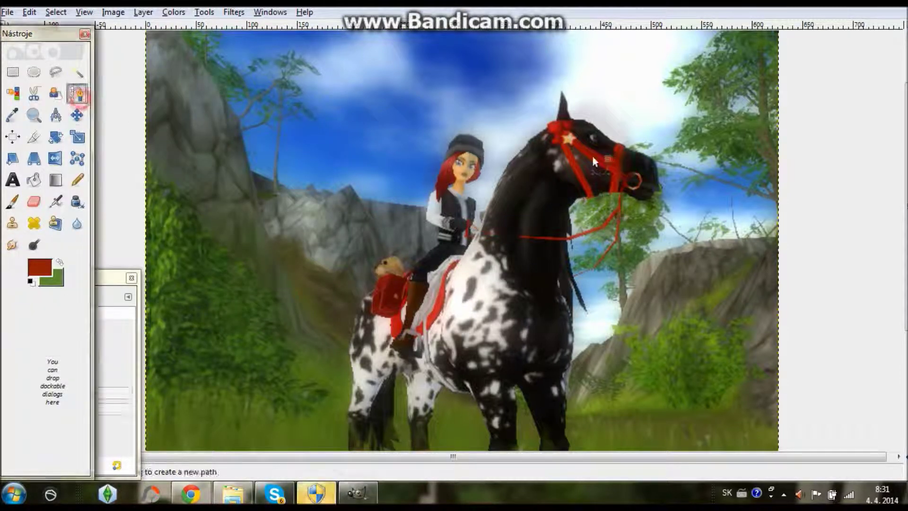
left_click(467, 222)
left_click(618, 193)
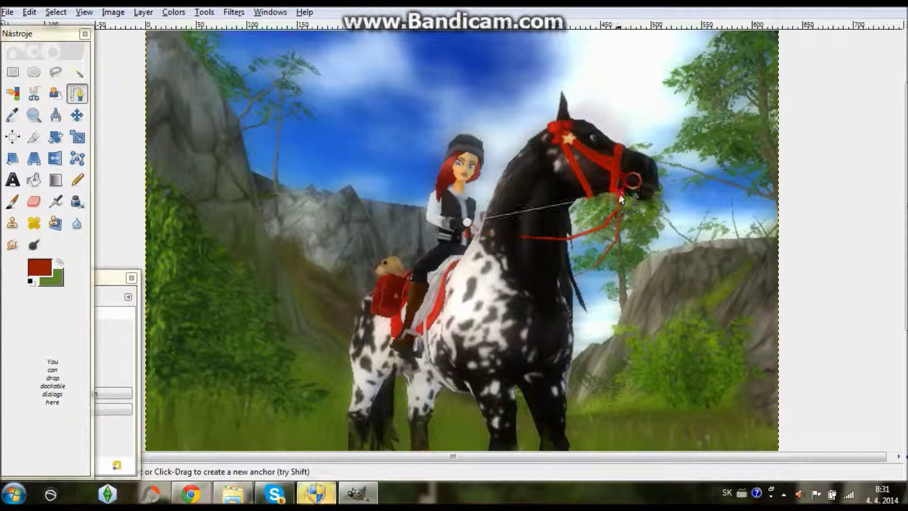
left_click_drag(539, 206, 571, 240)
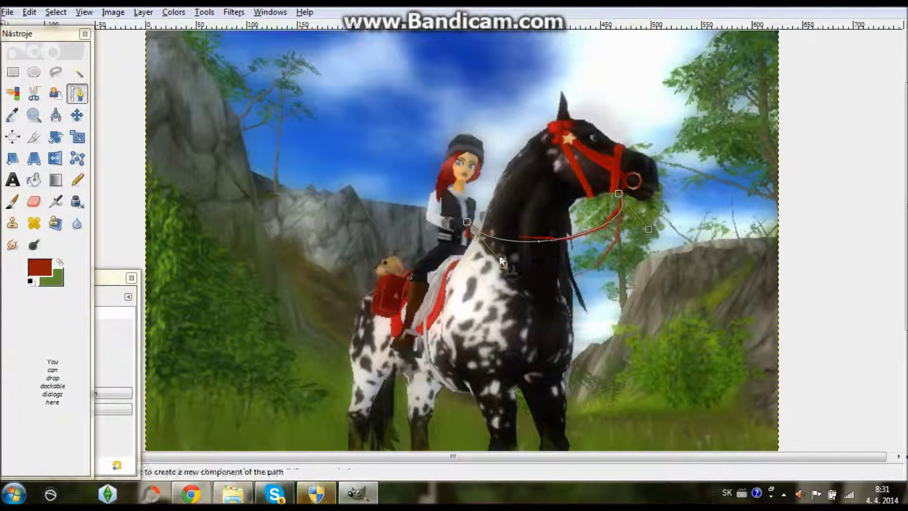
left_click_drag(504, 265, 481, 247)
left_click_drag(649, 229, 646, 250)
Stroke the path as a thinner 3 px red rein and leave path editing.
left_click(112, 409)
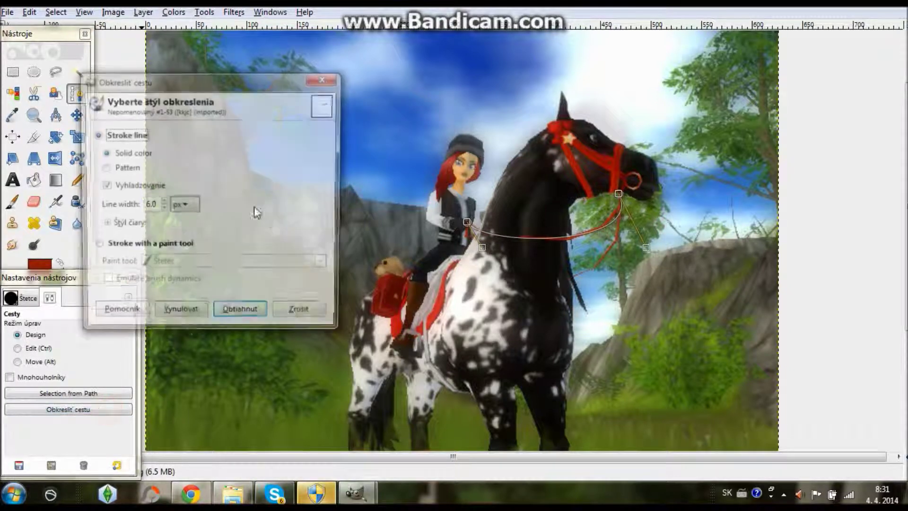
left_click(162, 210)
left_click(162, 210)
left_click(161, 210)
left_click(162, 210)
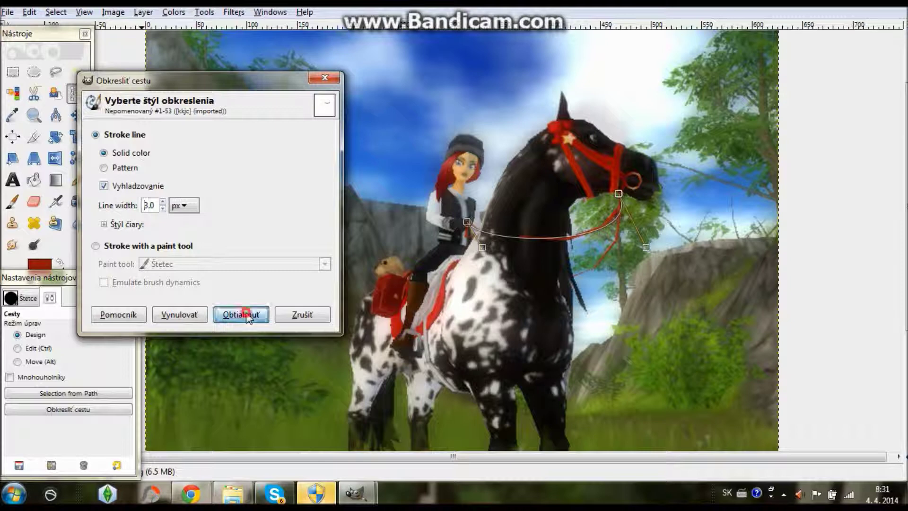
left_click(240, 314)
left_click(77, 115)
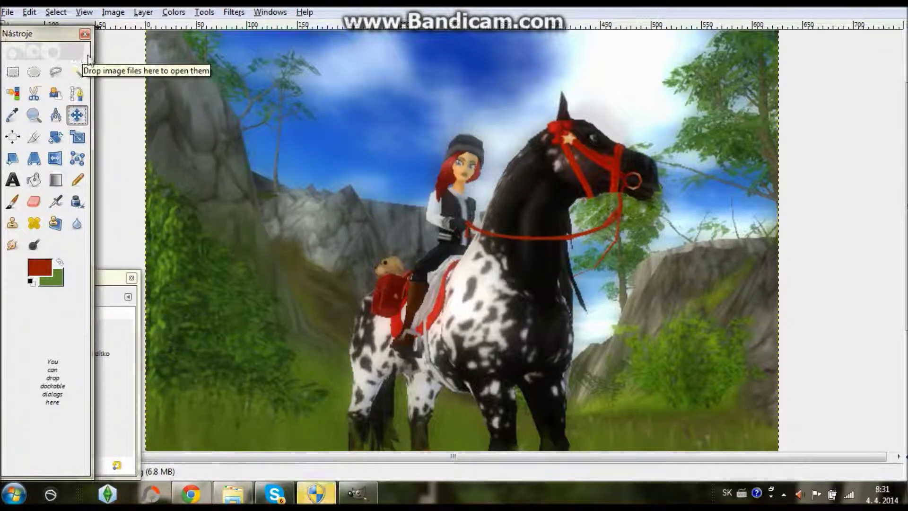
Trace a curved path from beside the horse's neck up to the bridle.
left_click(77, 93)
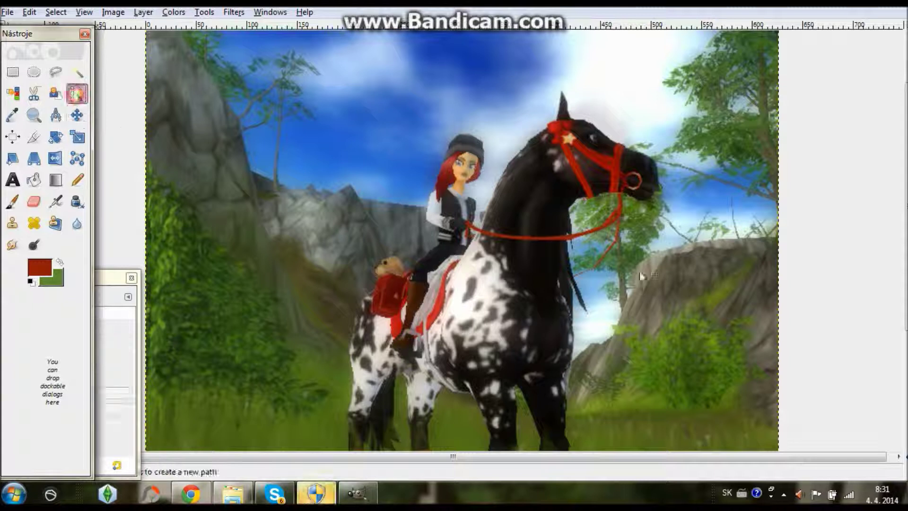
left_click(573, 276)
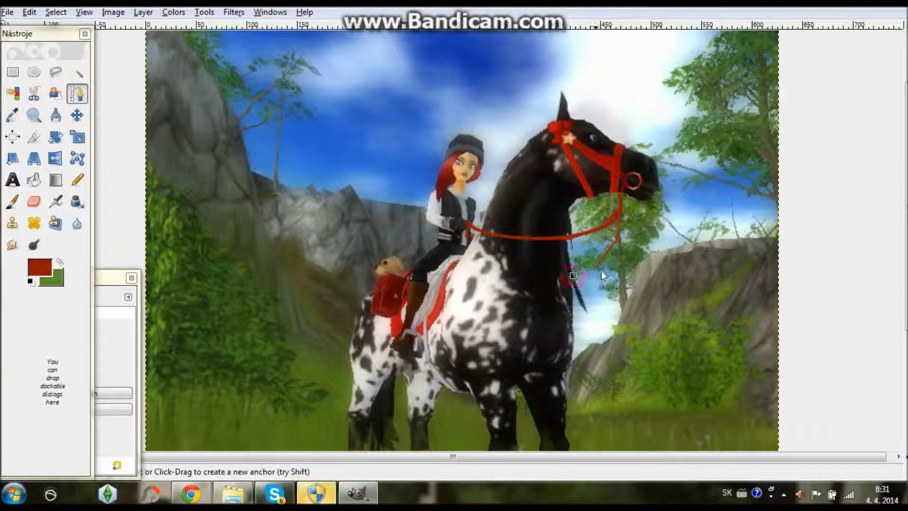
left_click(622, 200)
left_click_drag(598, 242, 608, 251)
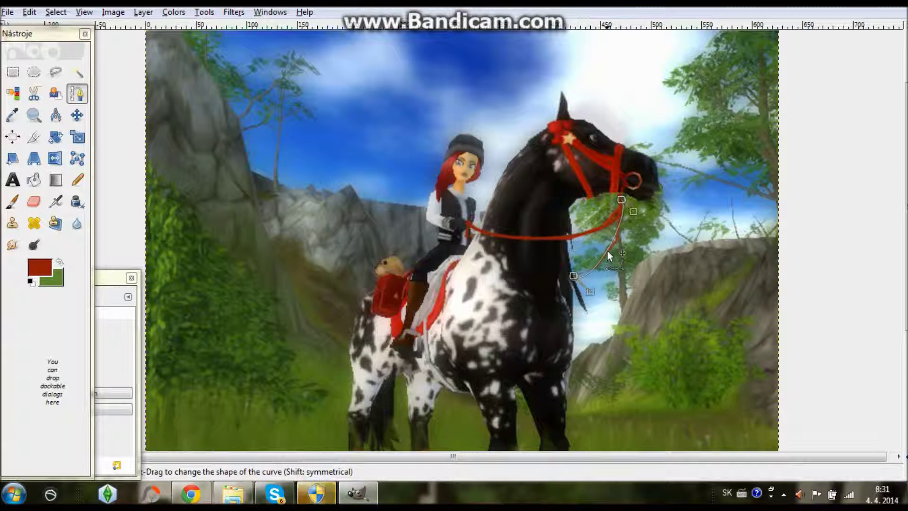
left_click_drag(634, 211, 637, 207)
left_click_drag(589, 291, 612, 293)
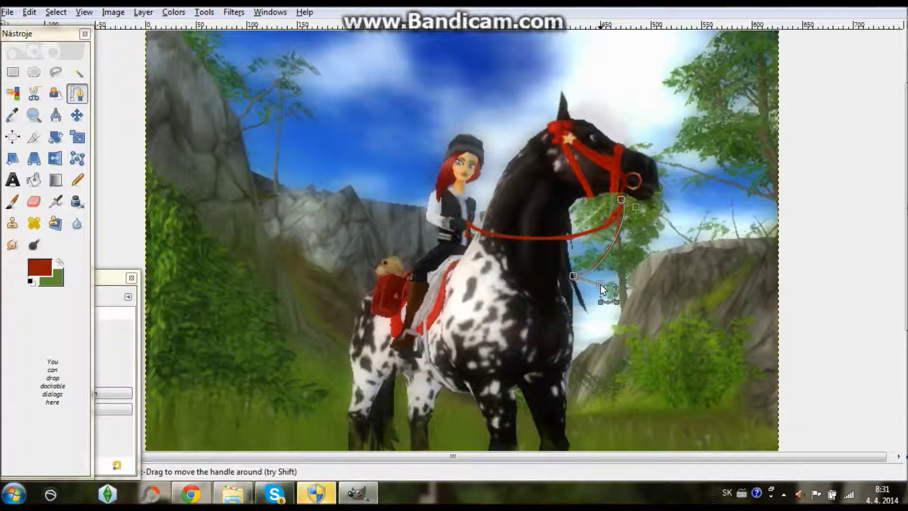
Stroke that path as a 3 px red rein and leave path editing.
left_click(118, 409)
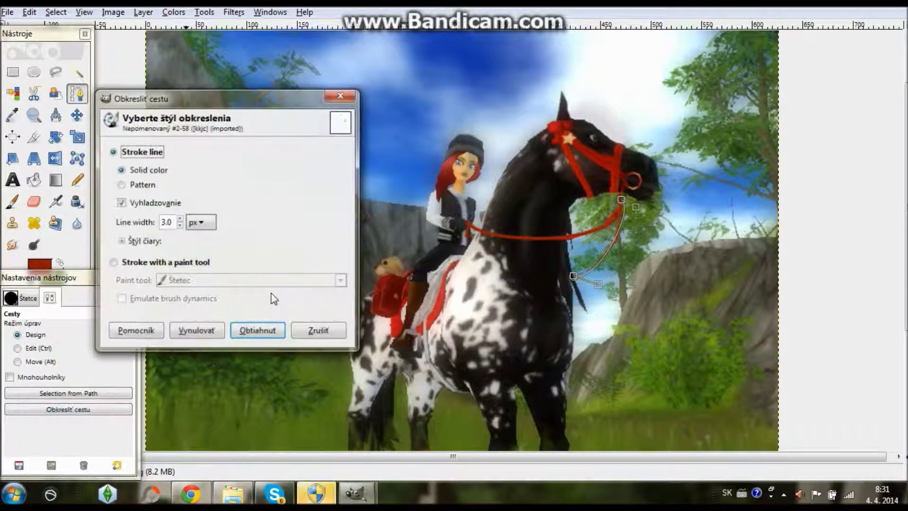
left_click(256, 331)
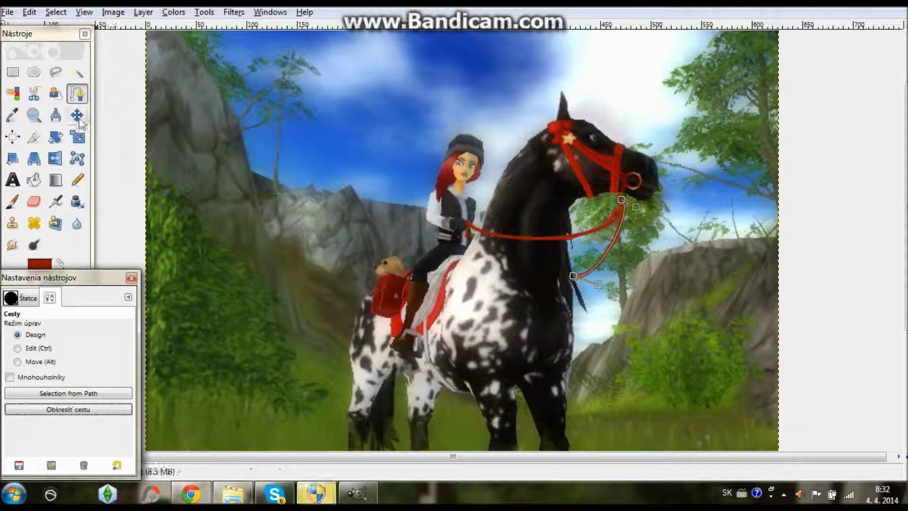
left_click(80, 114)
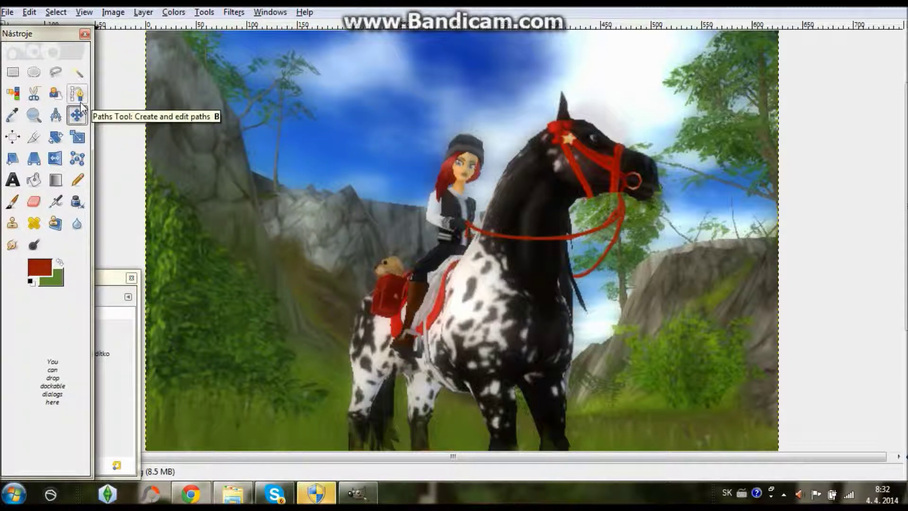
left_click(77, 180)
mouse_move(377, 83)
left_mouse_down()
mouse_move(403, 99)
mouse_move(393, 120)
left_mouse_up()
left_click(392, 129)
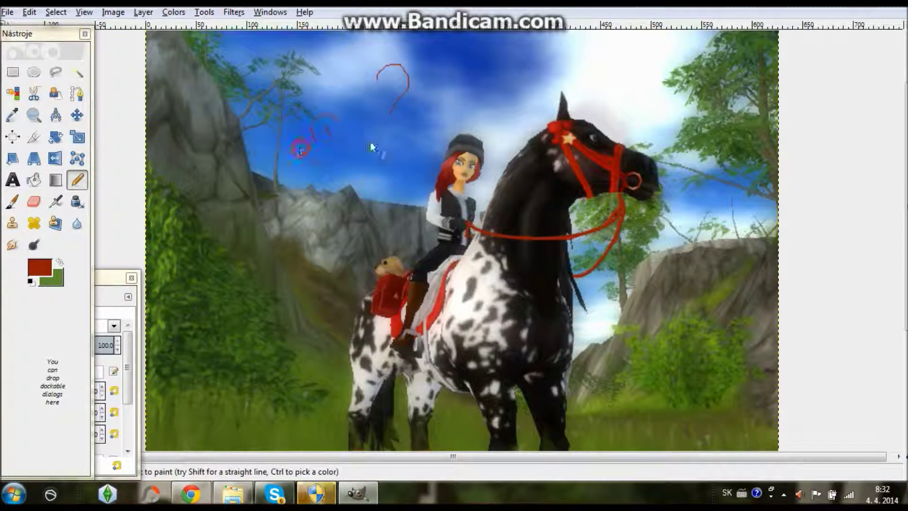
left_click_drag(370, 143, 371, 122)
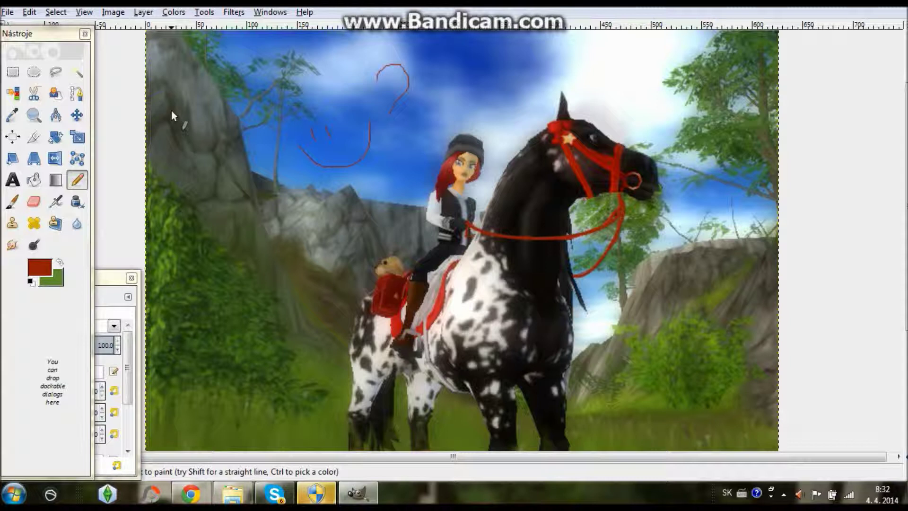
key("ctrl+z")
key("ctrl+z")
key("ctrl+z")
key("ctrl+z")
key("ctrl+z")
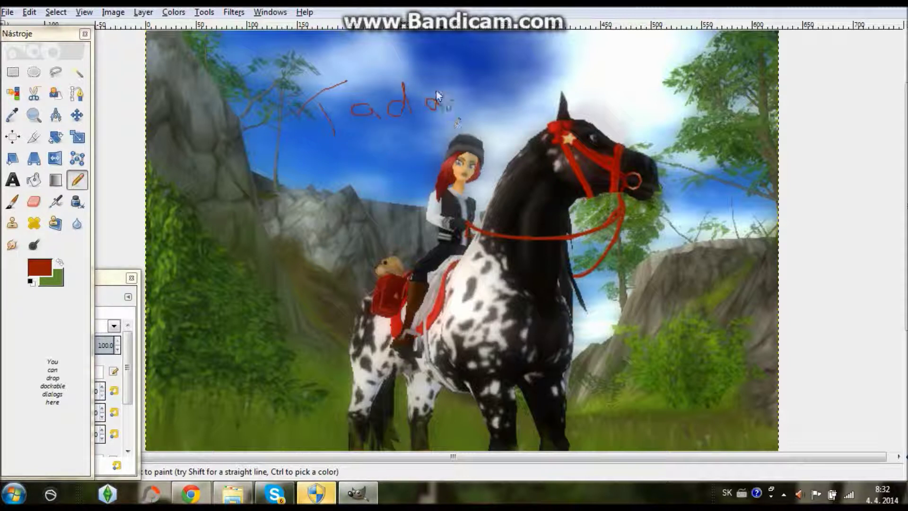
mouse_move(466, 80)
left_mouse_down()
mouse_move(492, 93)
mouse_move(491, 108)
left_mouse_up()
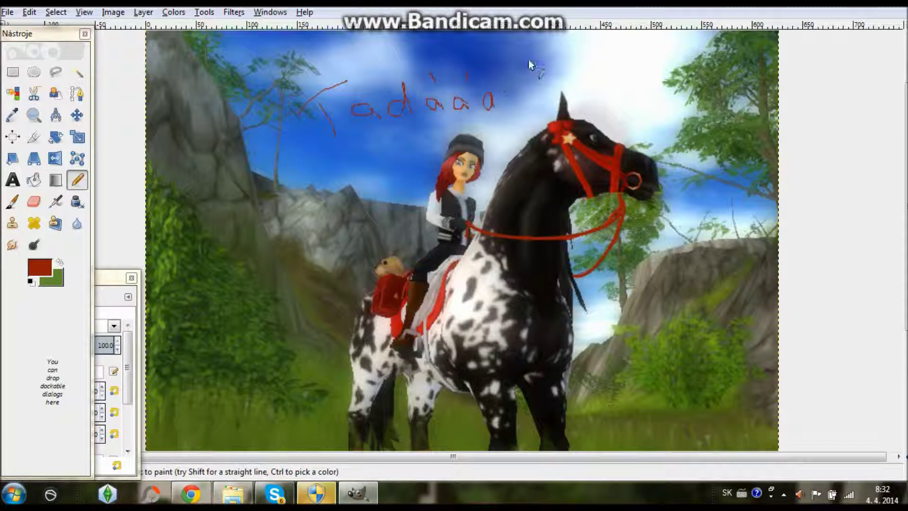
left_click_drag(557, 88, 517, 88)
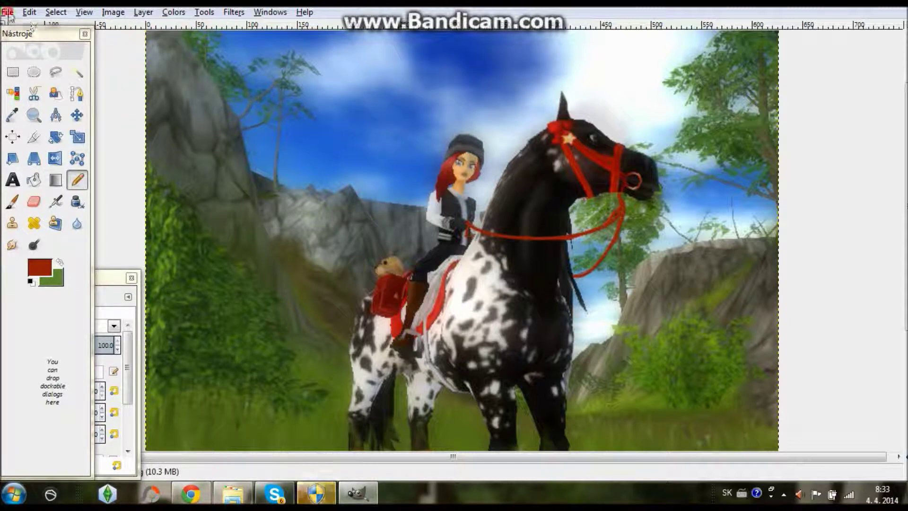
Start exporting the image as kkjc.png, declining to replace the existing file.
left_click(29, 12)
mouse_move(7, 13)
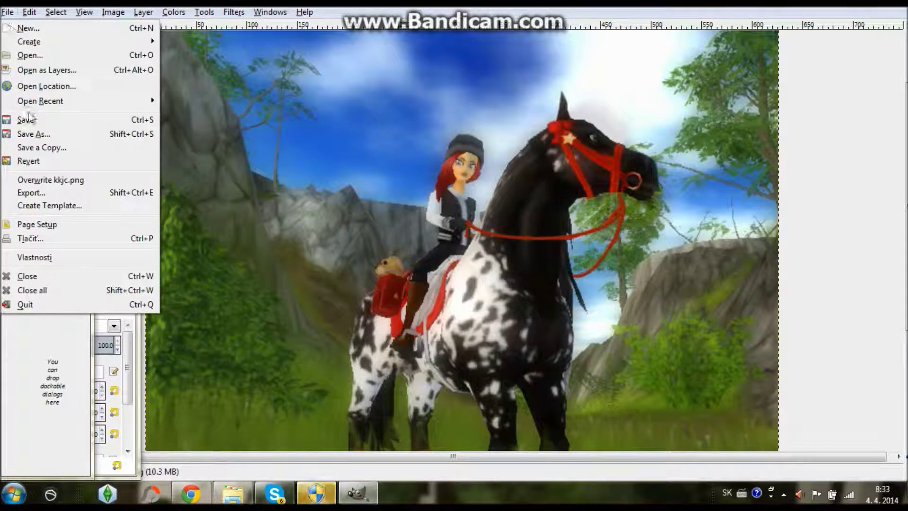
left_click(32, 193)
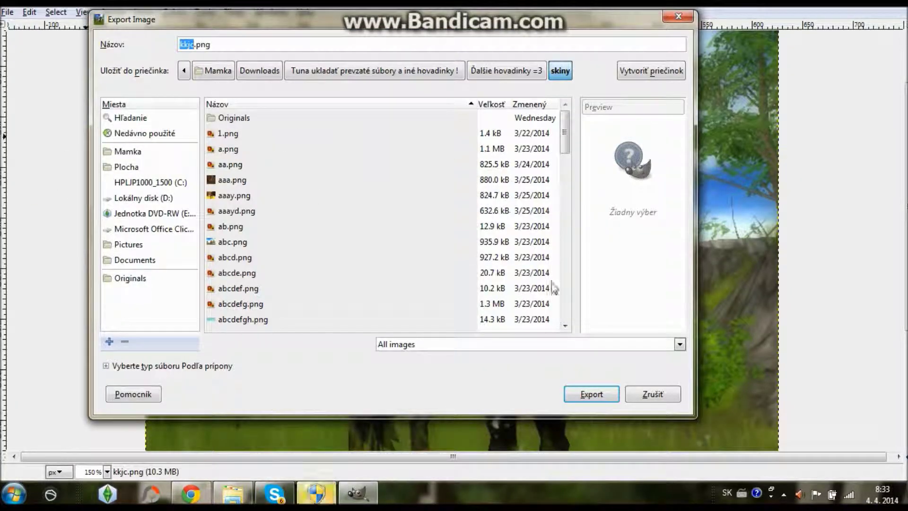
left_click(591, 394)
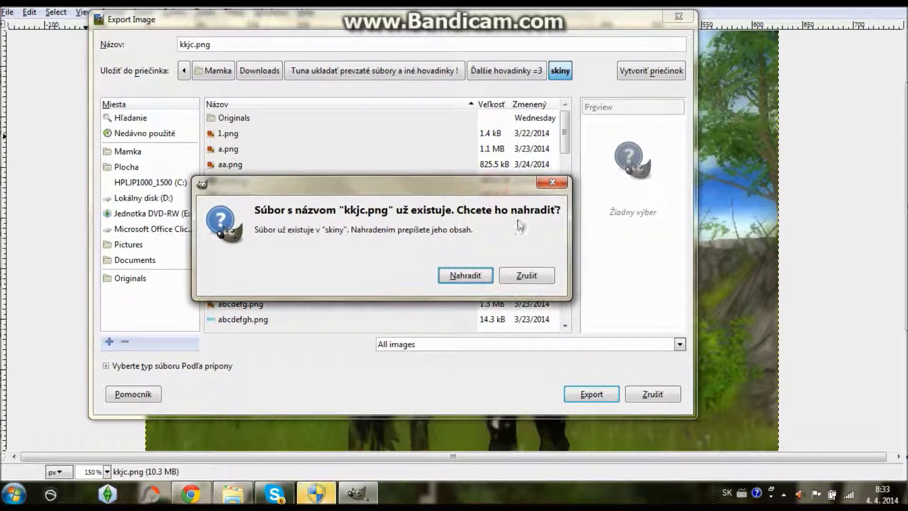
left_click(524, 276)
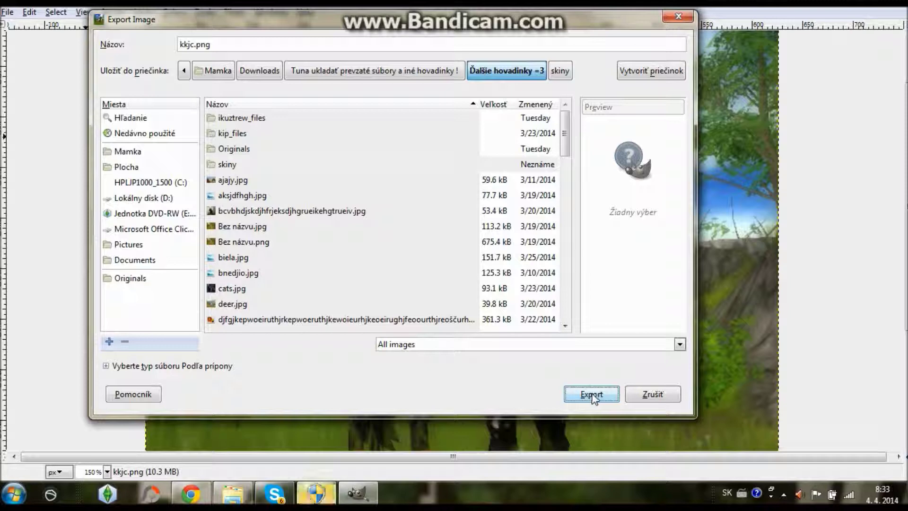
Export kkjc.png into the Ďalšie hovadinky =3 folder, then show Downloads in Explorer.
left_click(590, 393)
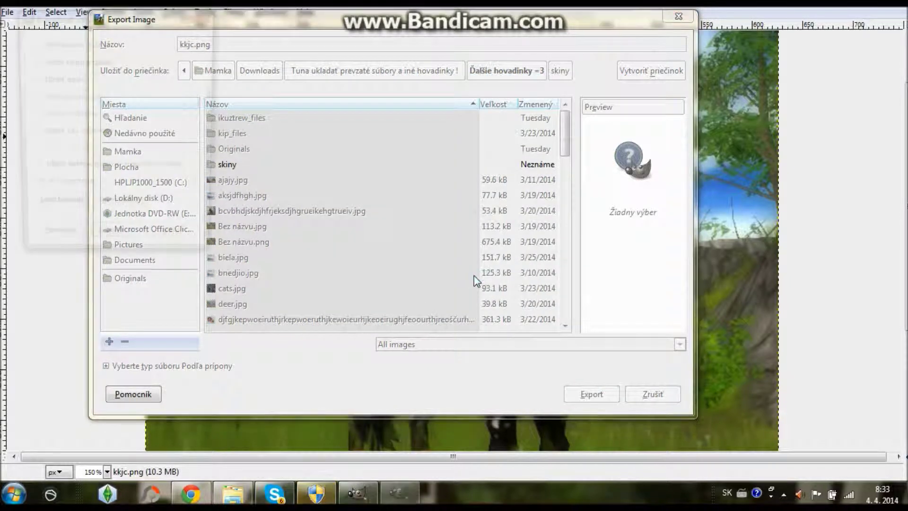
left_click(115, 244)
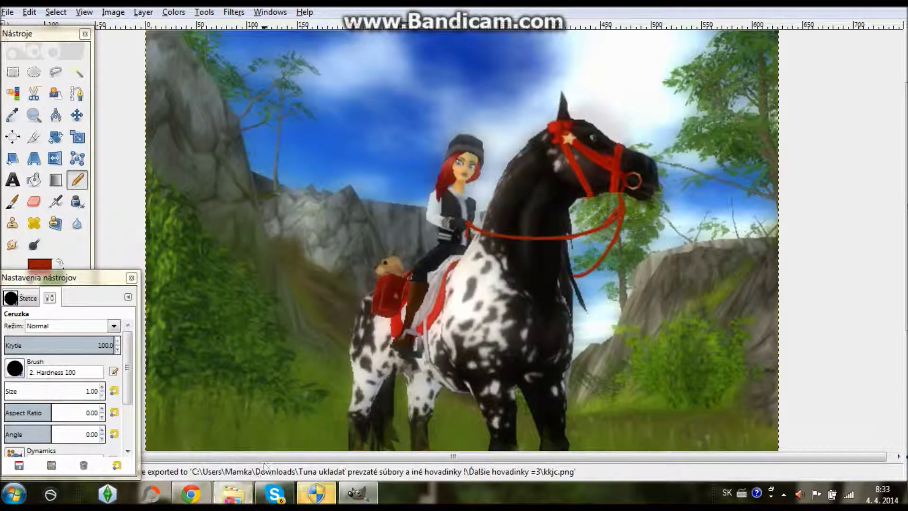
left_click(232, 499)
left_click(64, 108)
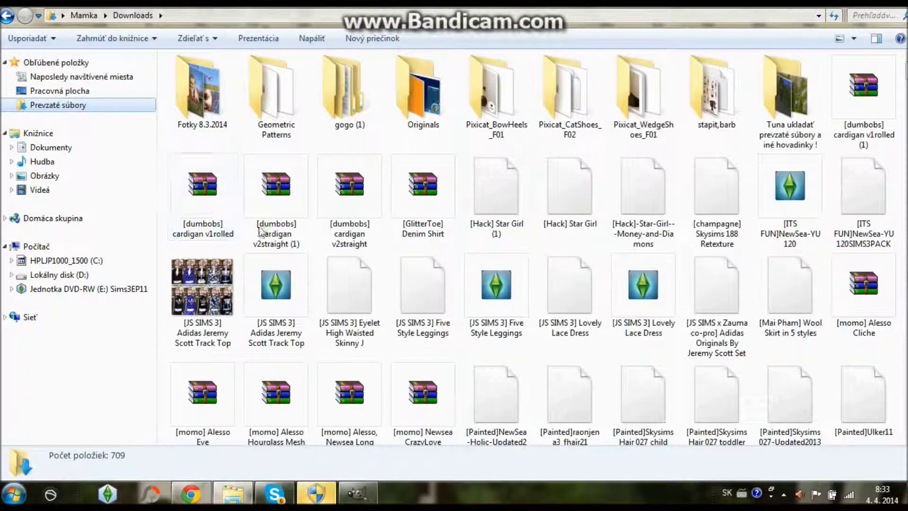
Open Tuna ukladať prevzaté súbory a iné hovadinky !, then Ďalšie hovadinky =3, and open kkjc.
left_click(784, 121)
double_click(784, 121)
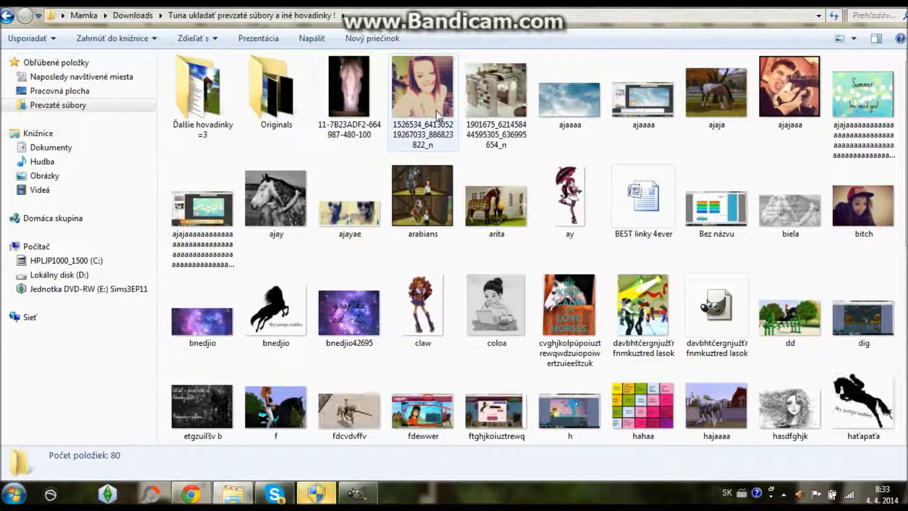
left_click(222, 111)
double_click(222, 111)
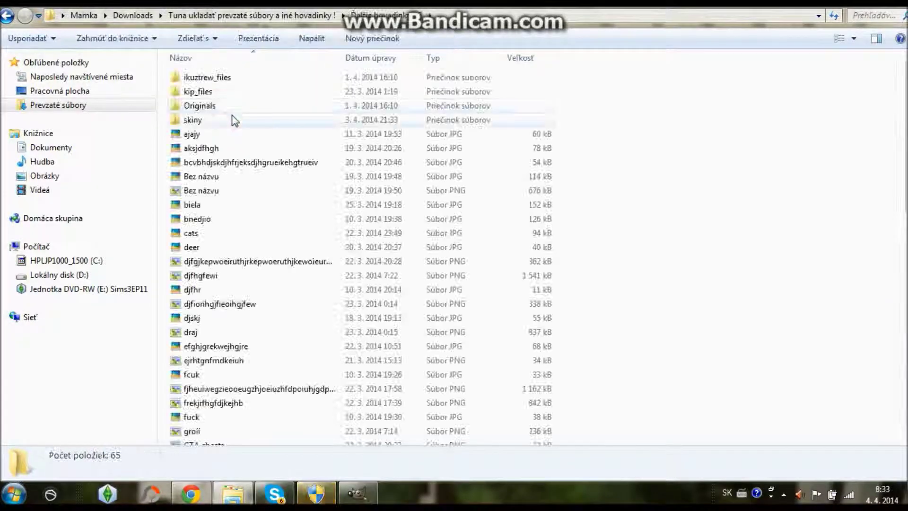
scroll(214, 143, "down", 5)
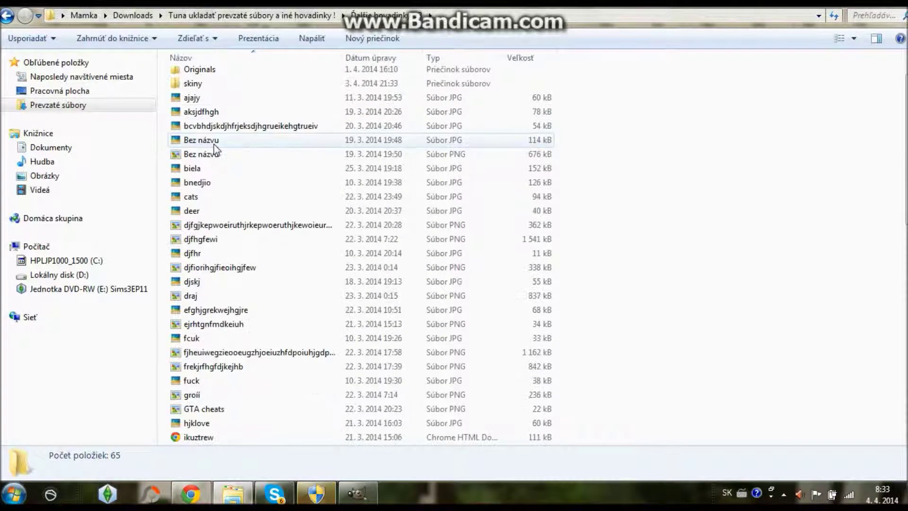
scroll(201, 227, "down", 1)
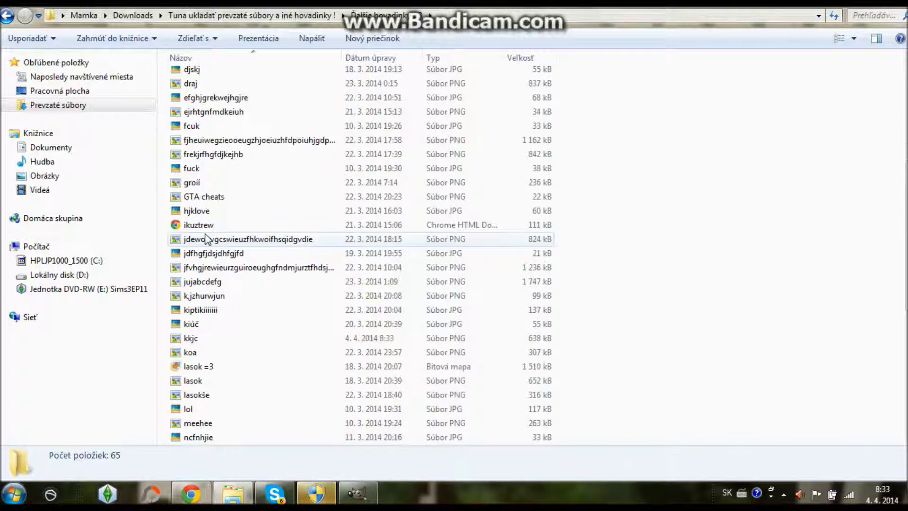
scroll(210, 242, "down", 2)
double_click(192, 253)
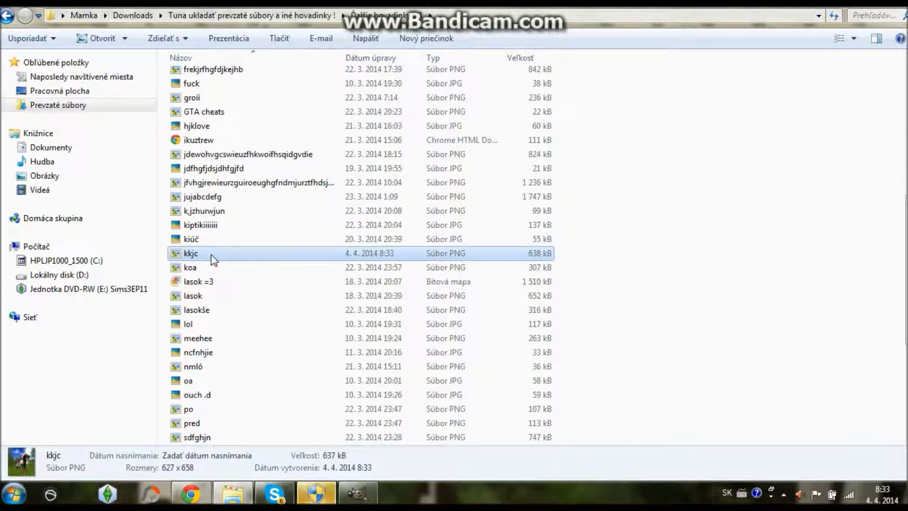